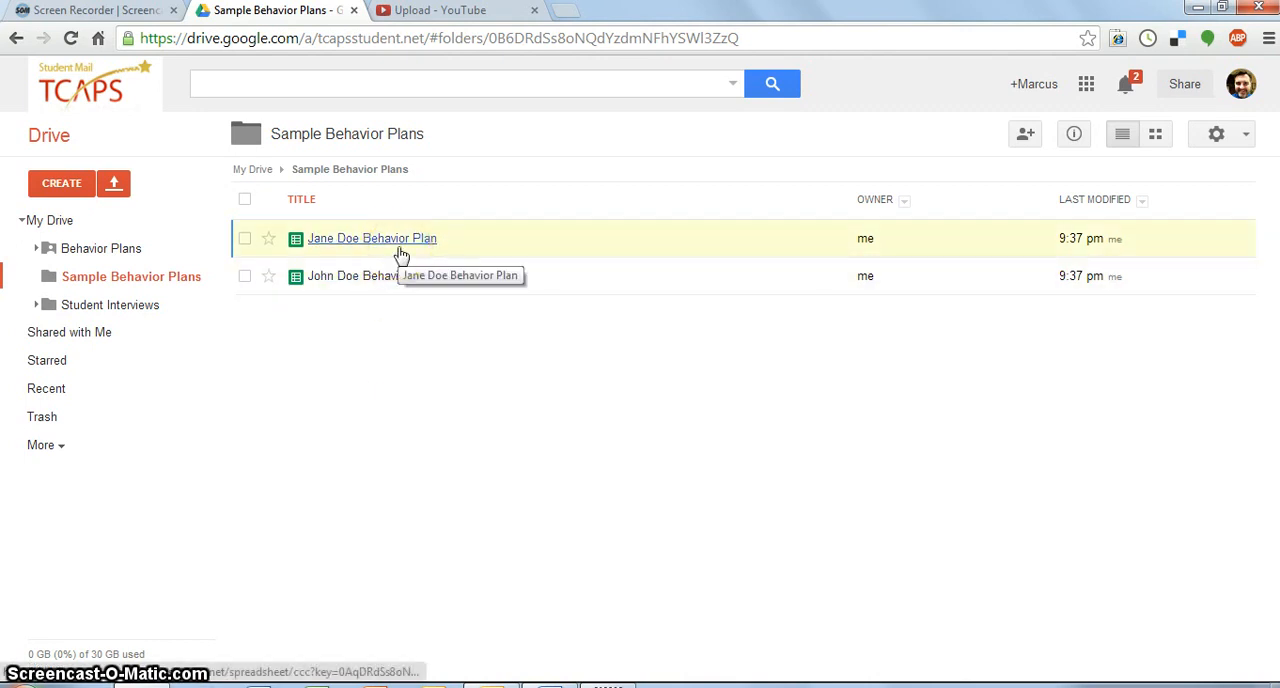
- Open the first behavior plan in the Sample Behavior Plans folder and highlight its class hour labels and weekday headings
click(373, 292)
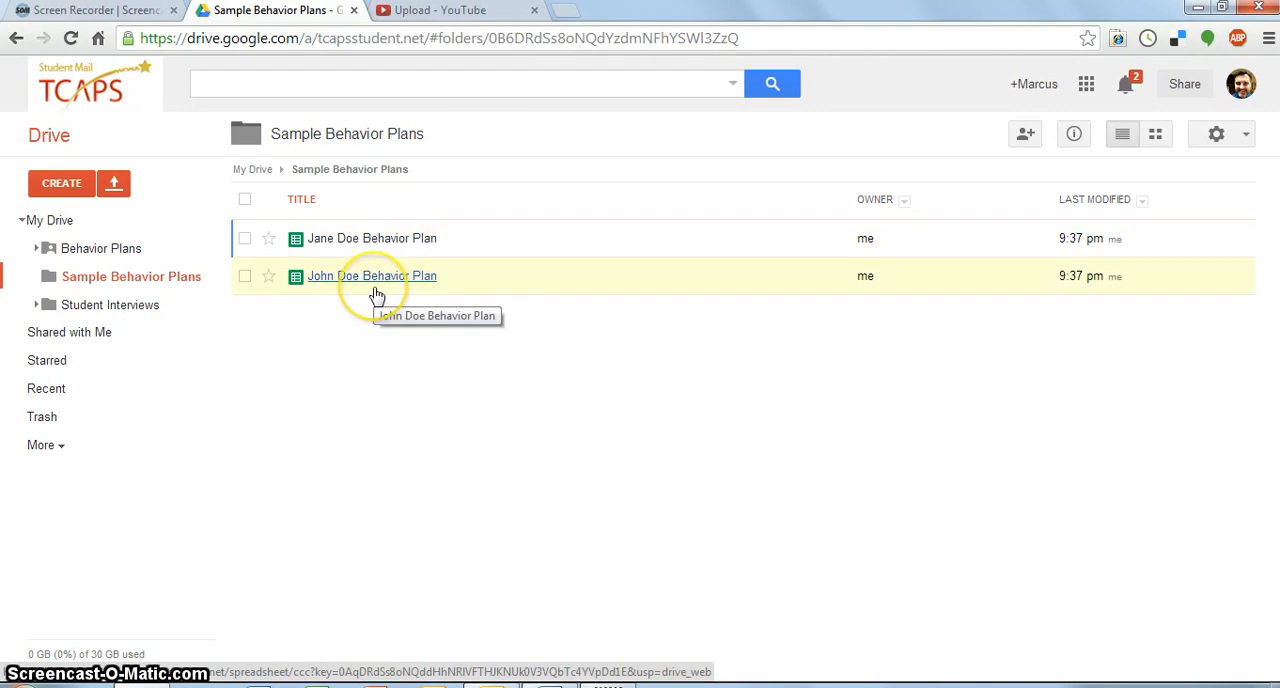
click(395, 240)
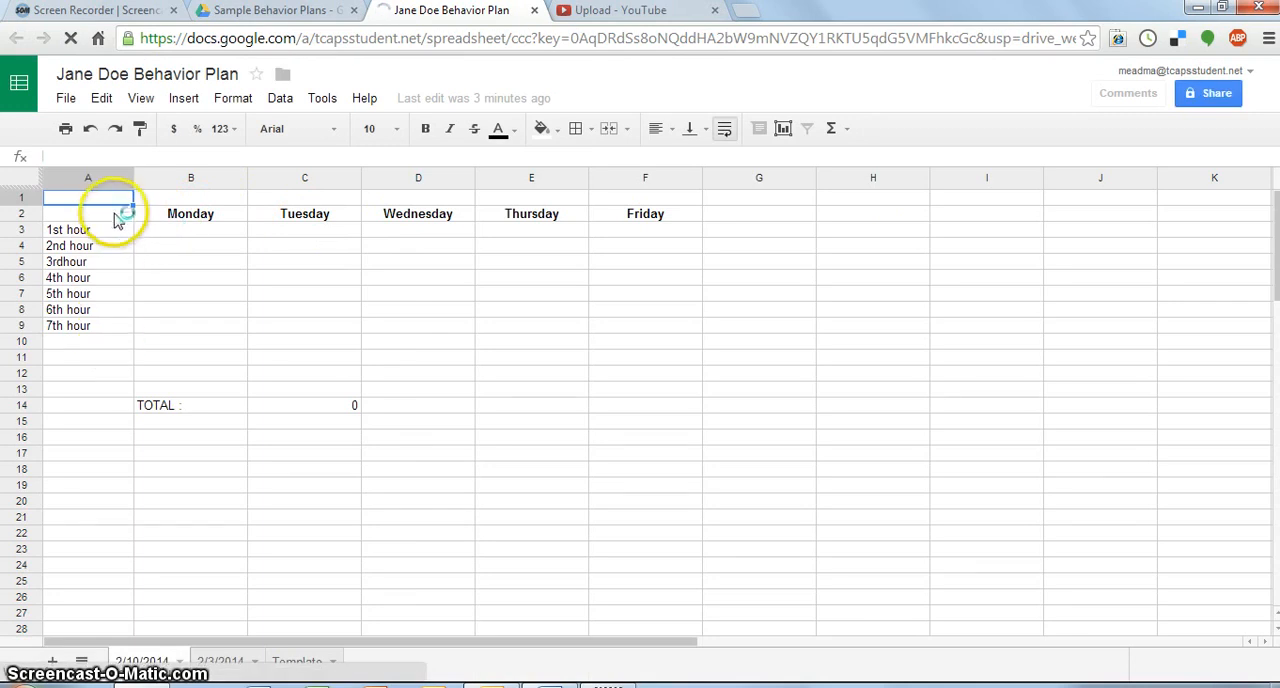
drag(110, 228, 94, 329)
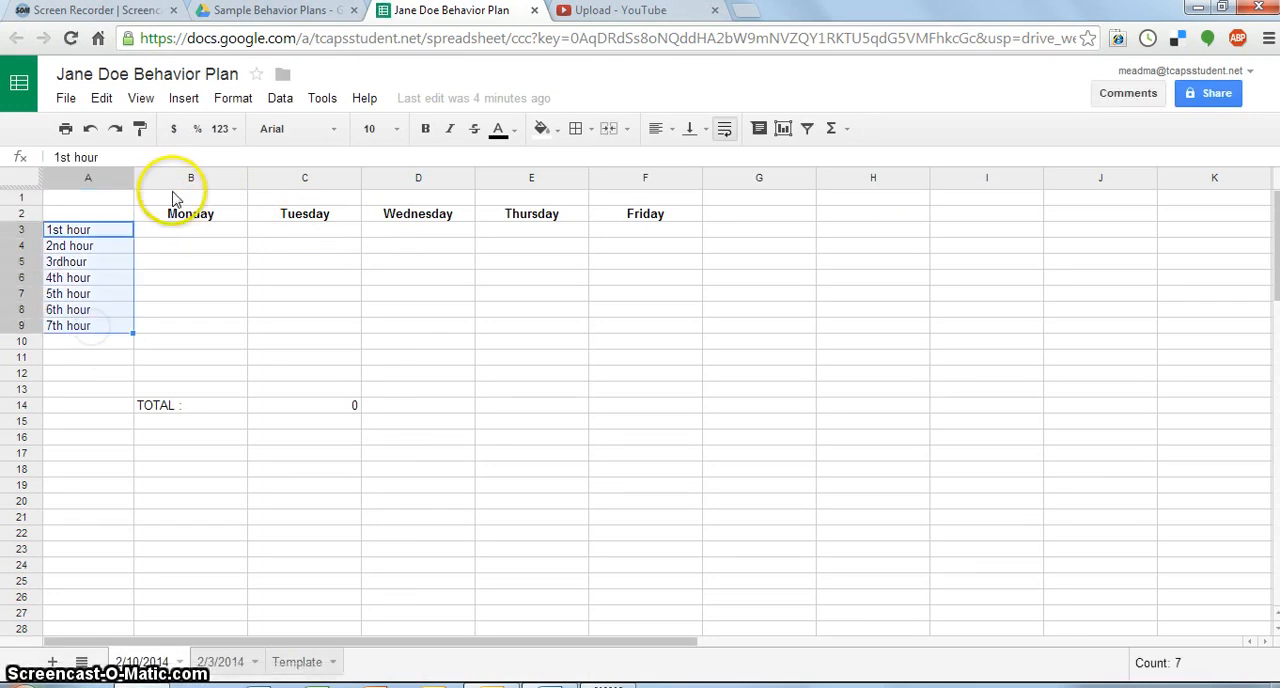
drag(176, 211, 623, 217)
- Enter a Monday score of 2 for each of the 1st, 2nd and 3rd hours and inspect the total's formula
click(240, 228)
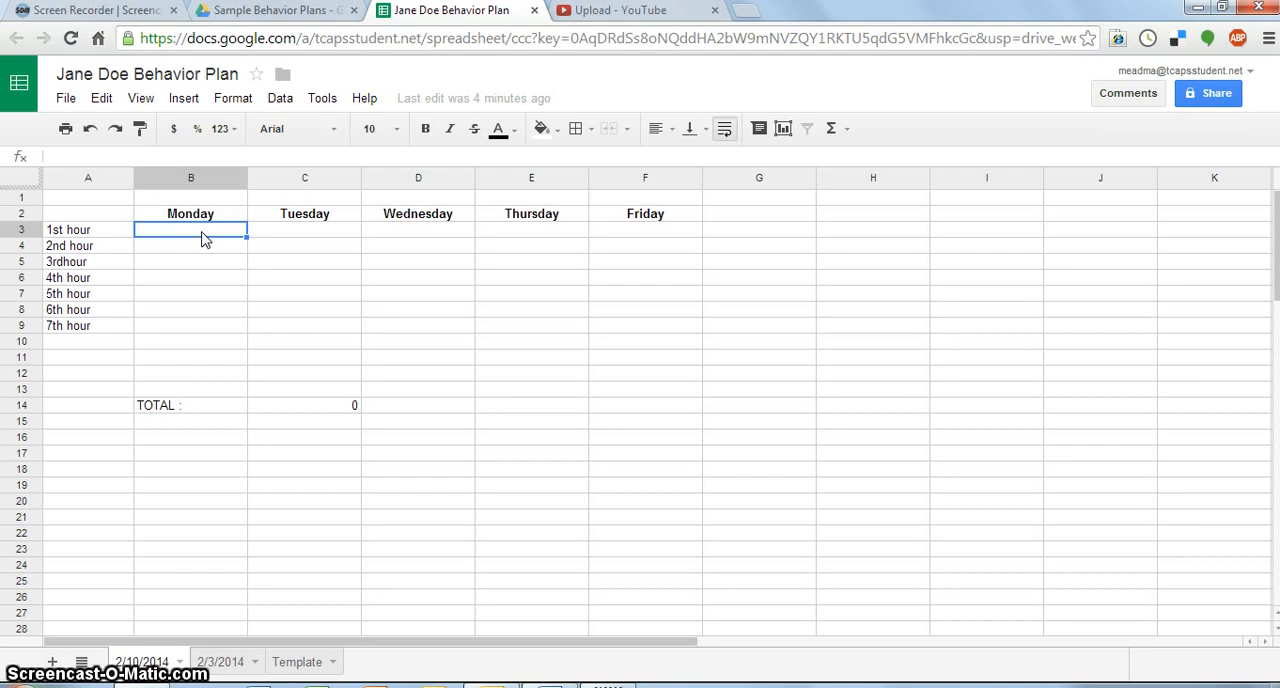
text(2)
key(Return)
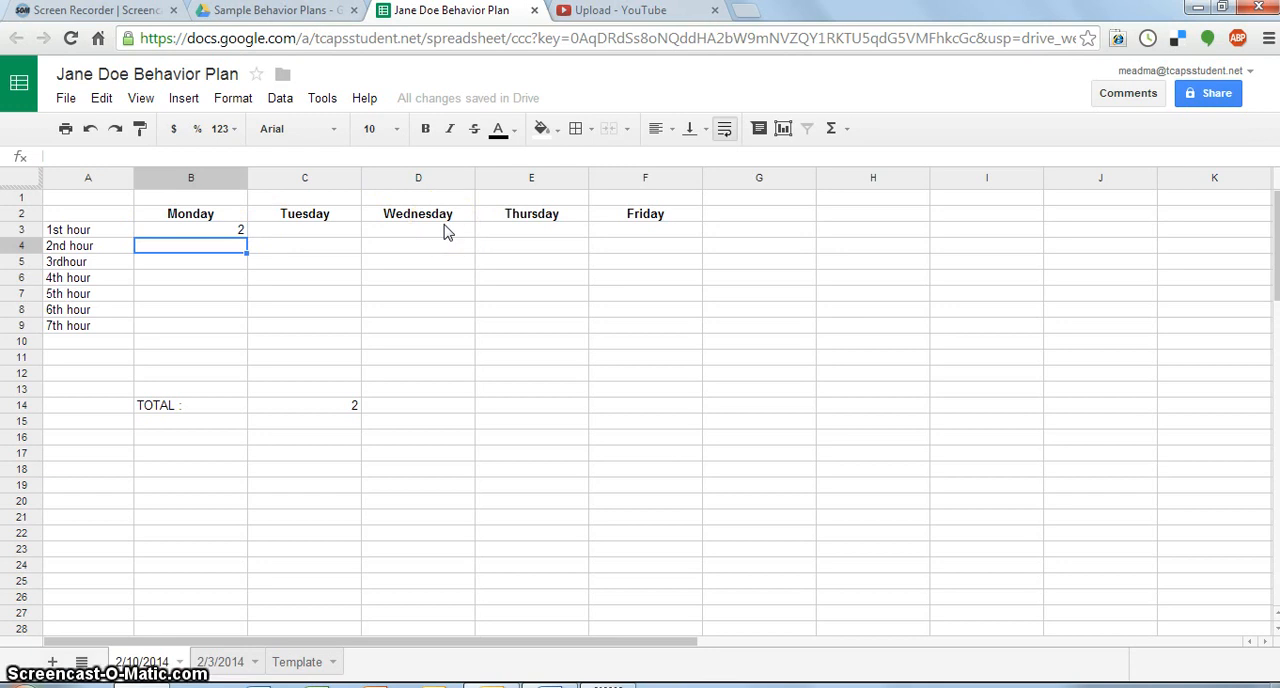
text(2)
key(Return)
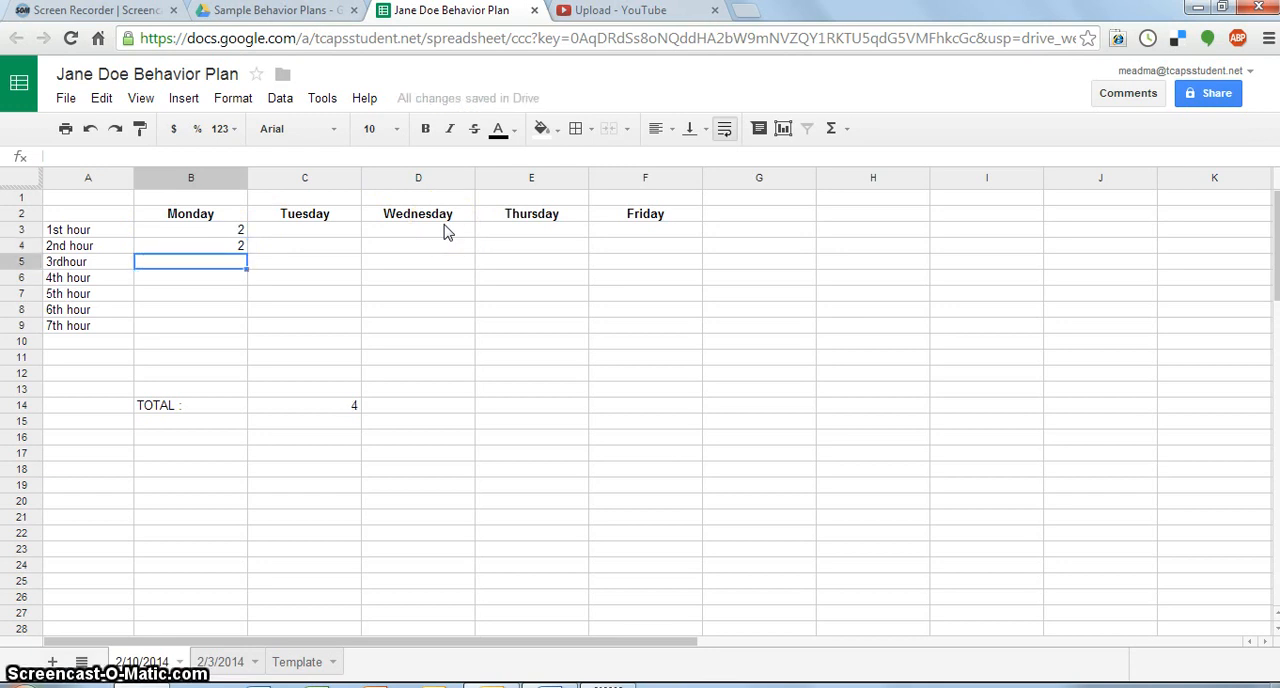
text(2)
key(Return)
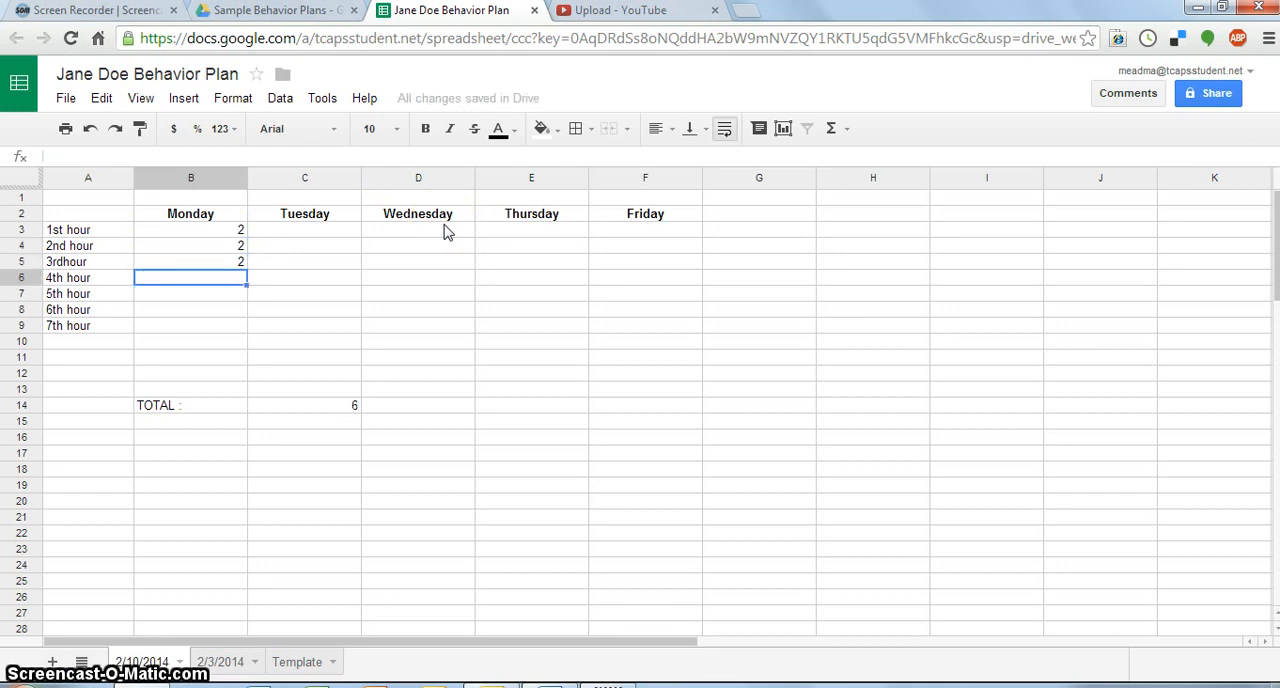
click(340, 410)
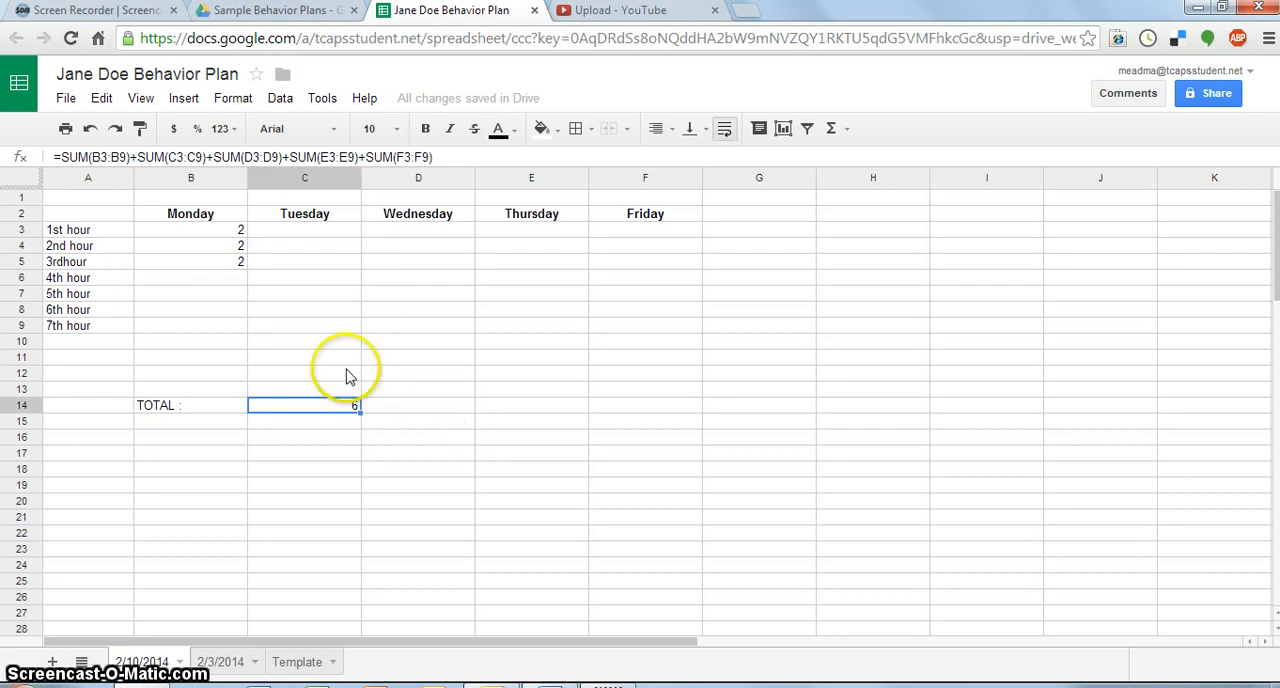
- Enter Monday scores of 1 for 4th hour, 0 for 5th hour, and 2 for both 6th and 7th hours
click(216, 279)
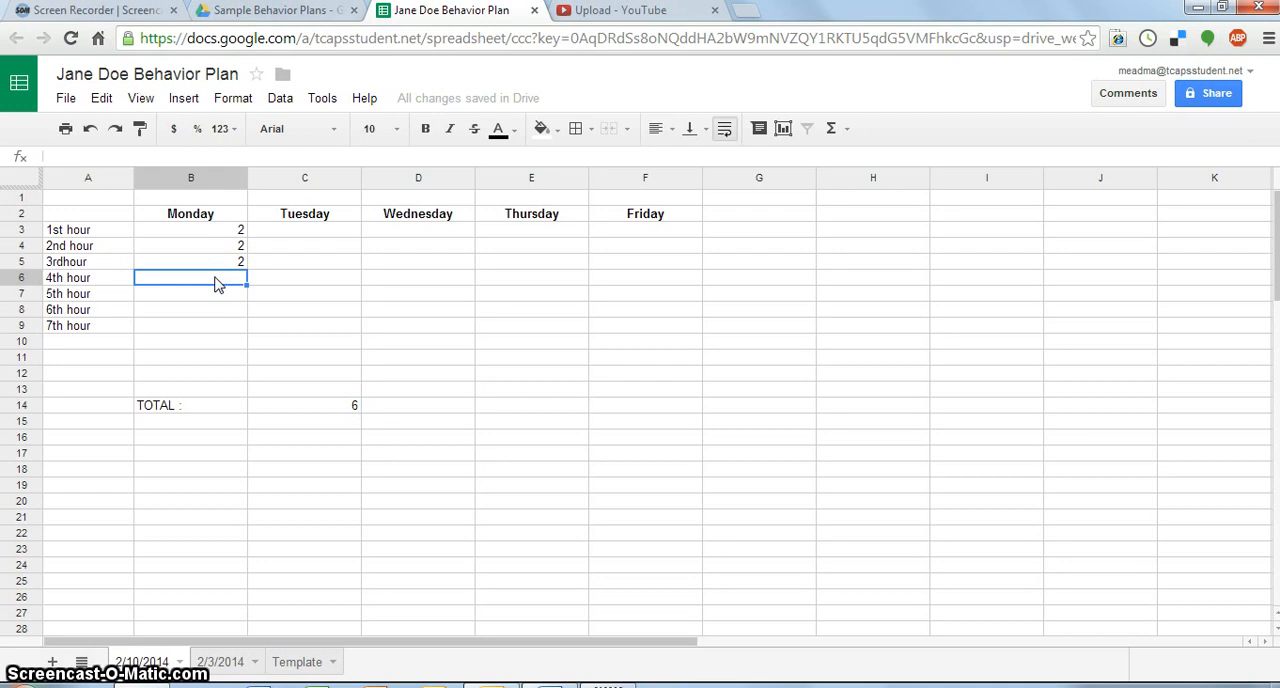
text(1)
key(Return)
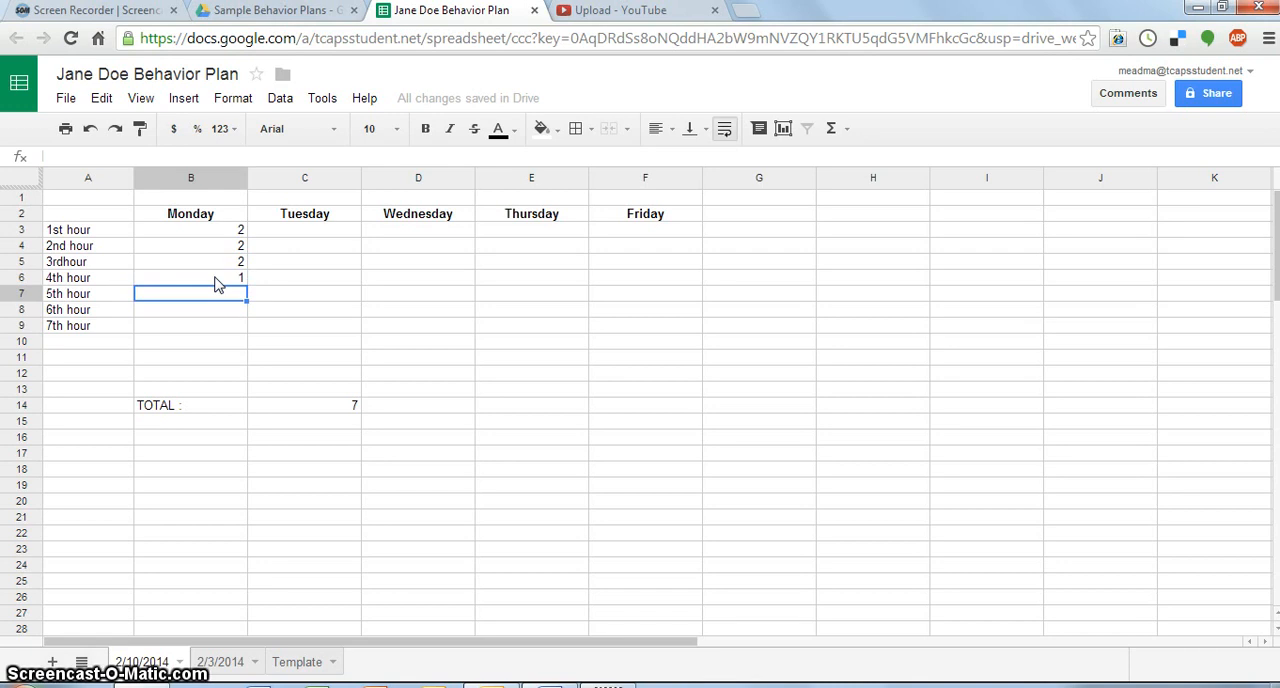
text(0)
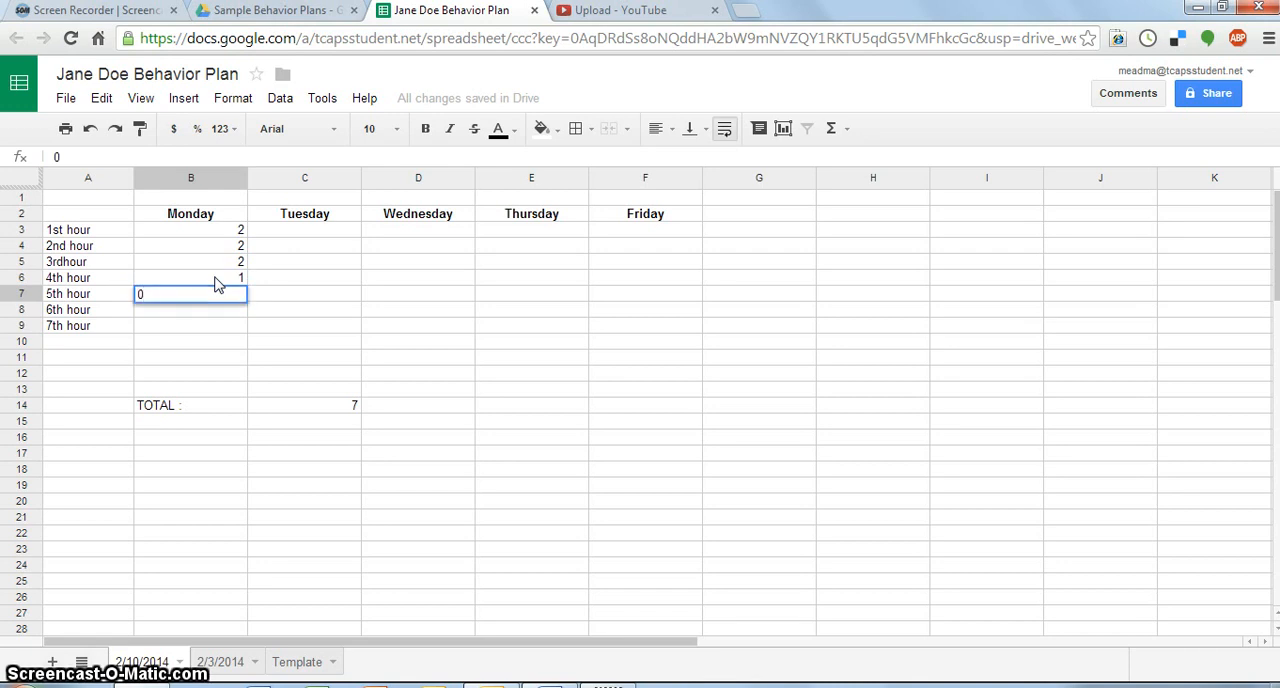
key(Return)
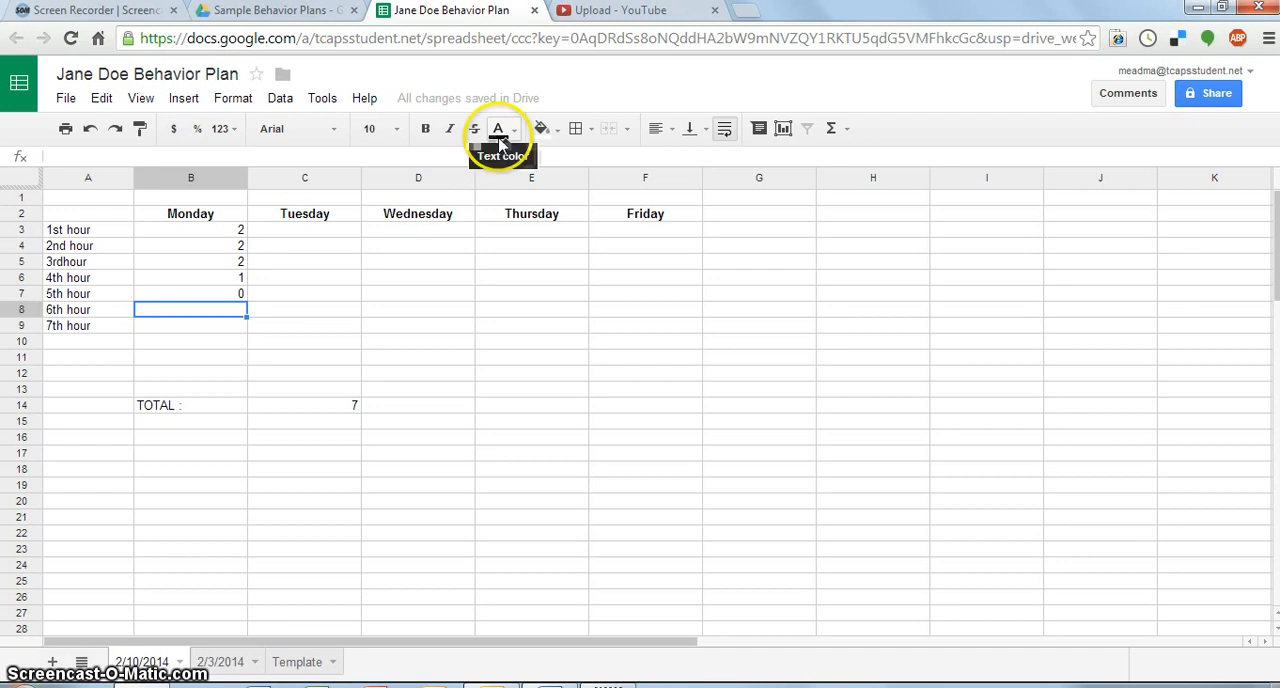
text(2)
key(Return)
text(2)
key(Return)
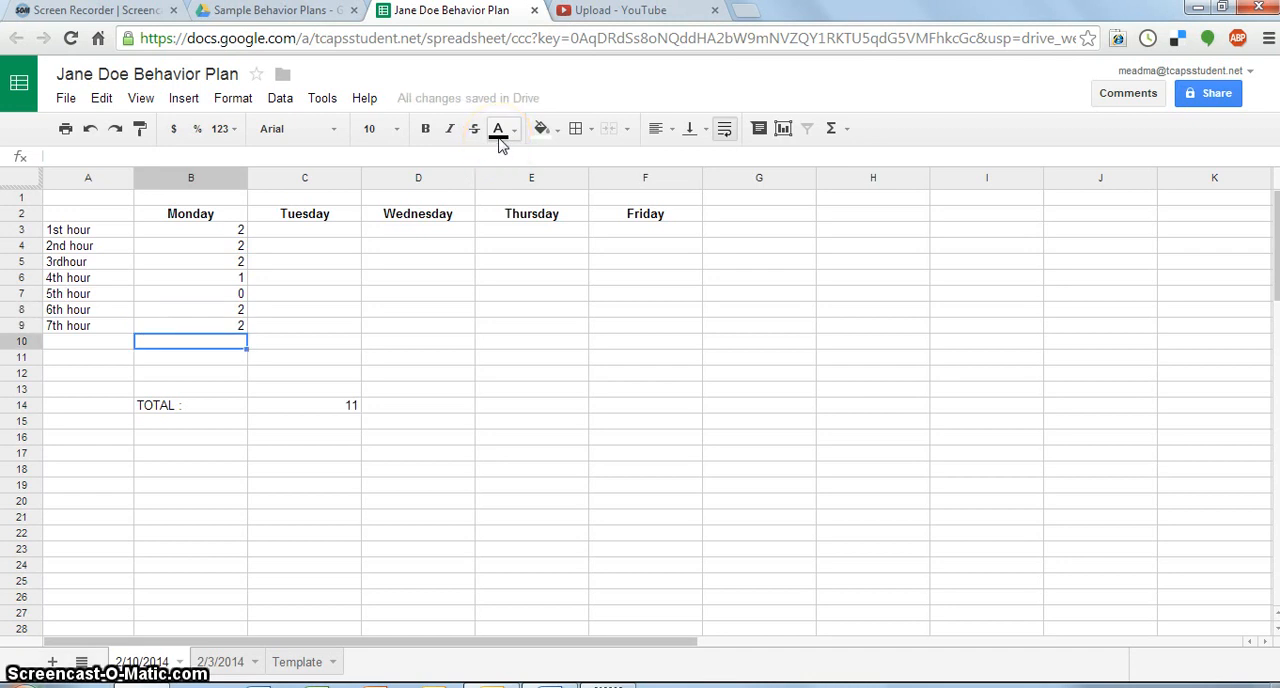
- Add a comment to Monday's 5th hour score saying the student was late for class, and threw a paper airplane and was sent to the office
click(239, 298)
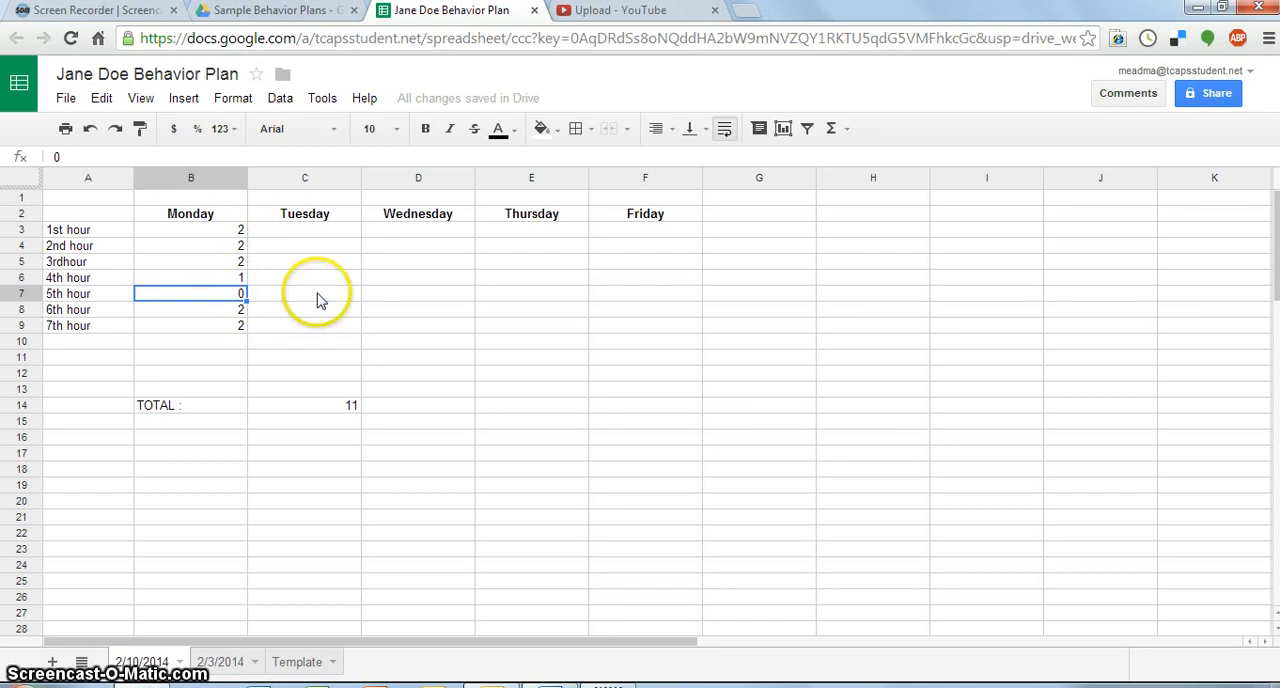
right_click(222, 292)
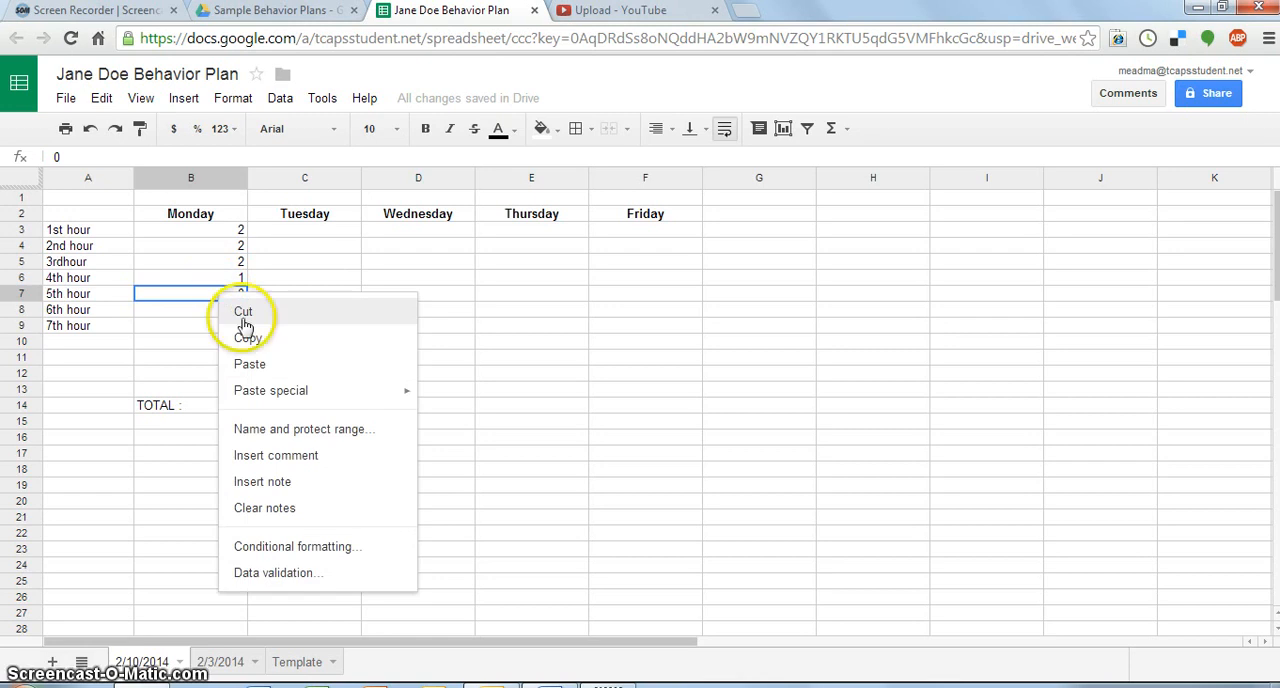
click(309, 458)
text(Jane was )
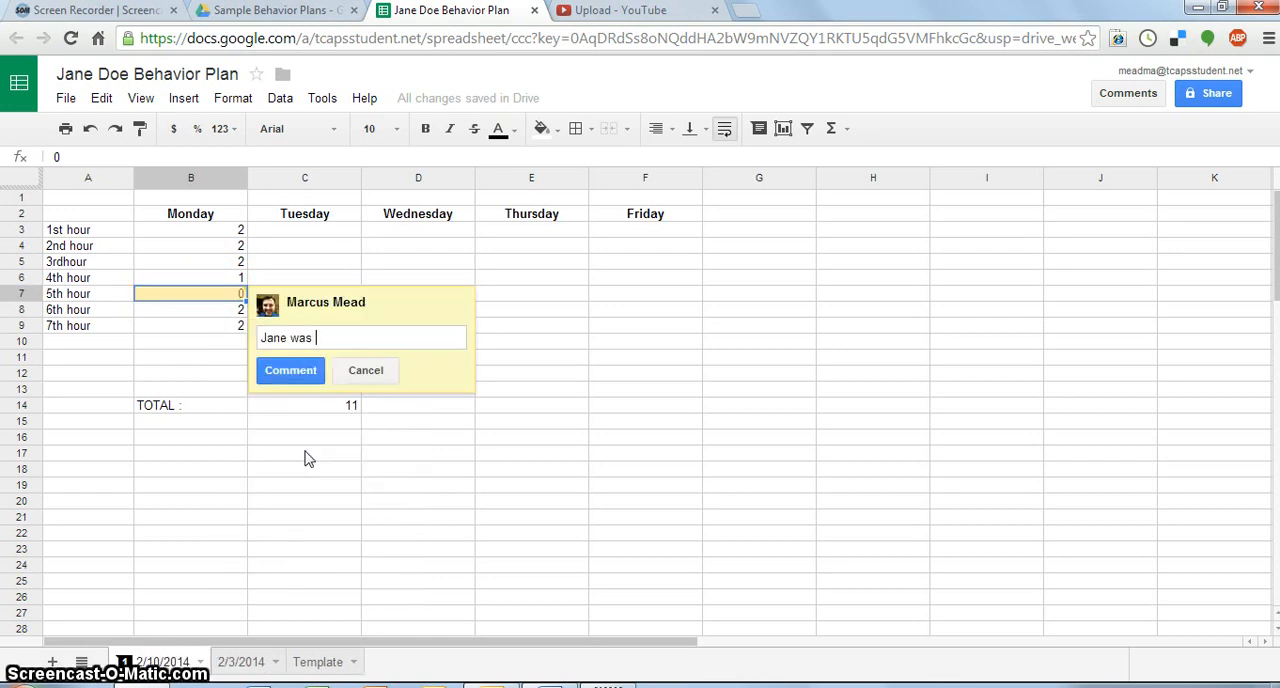
text(was)
key(BackSpace)
key(BackSpace)
key(BackSpace)
text(late for class, and threw a )
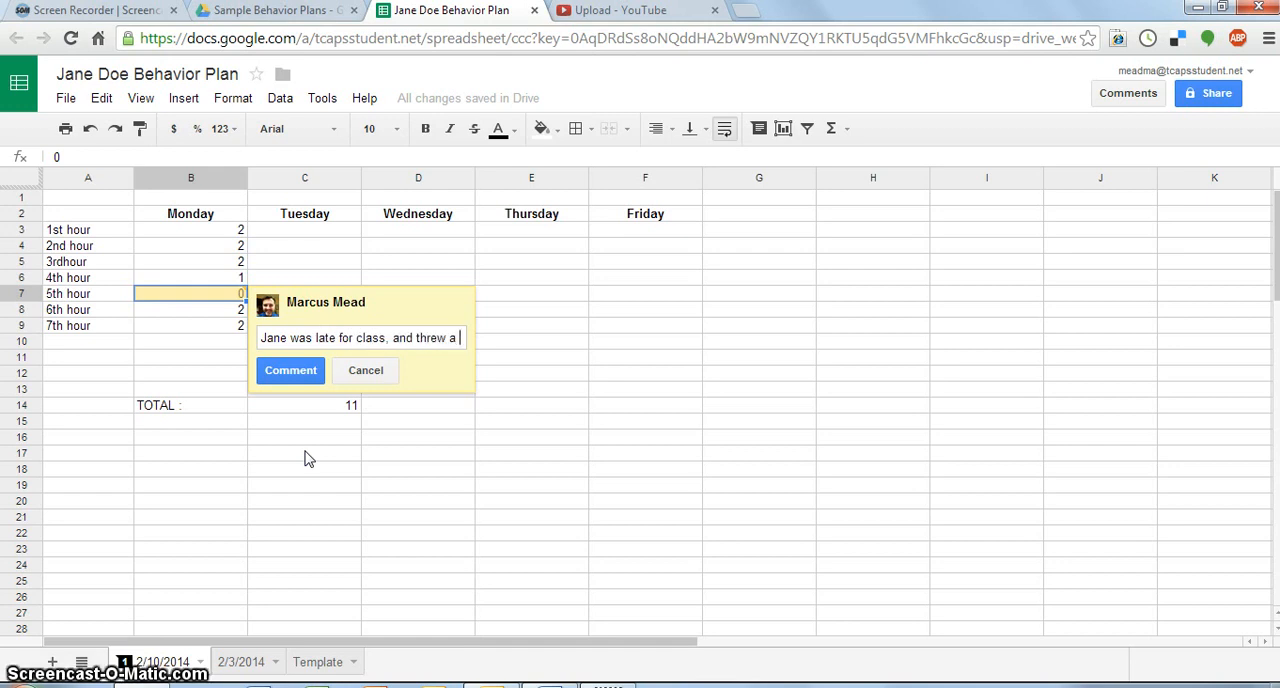
text(paper airpl)
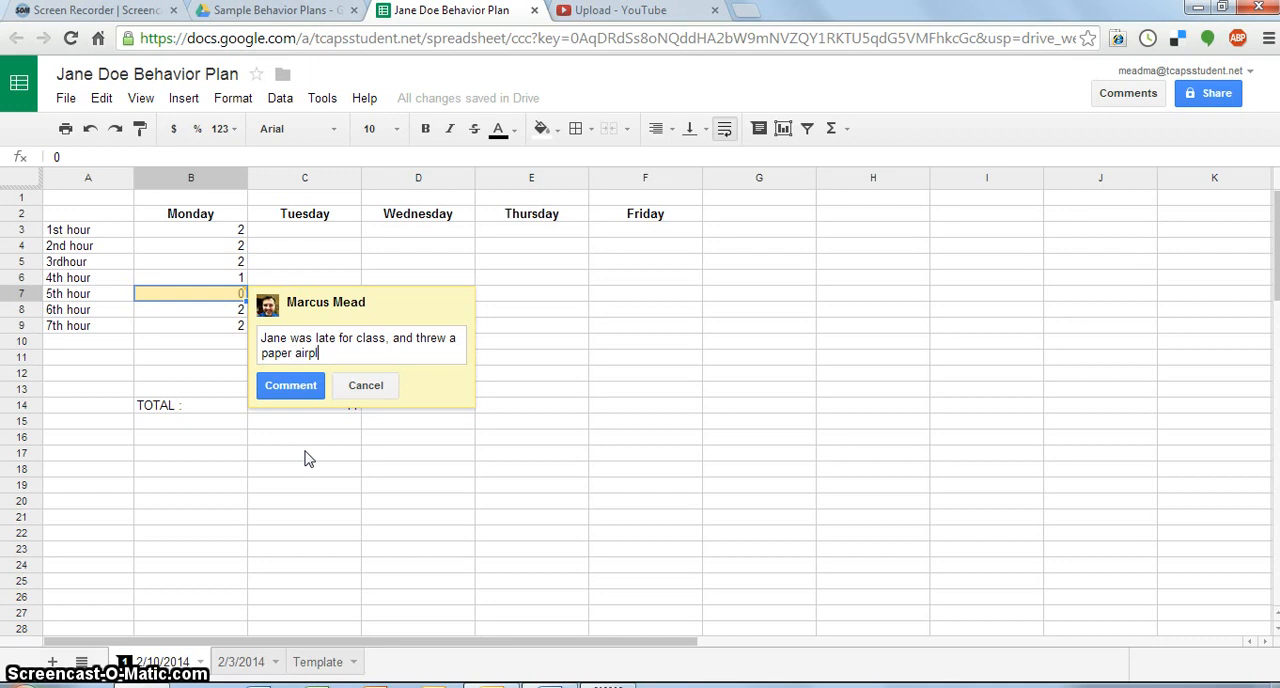
text(ane and was sent to the office.)
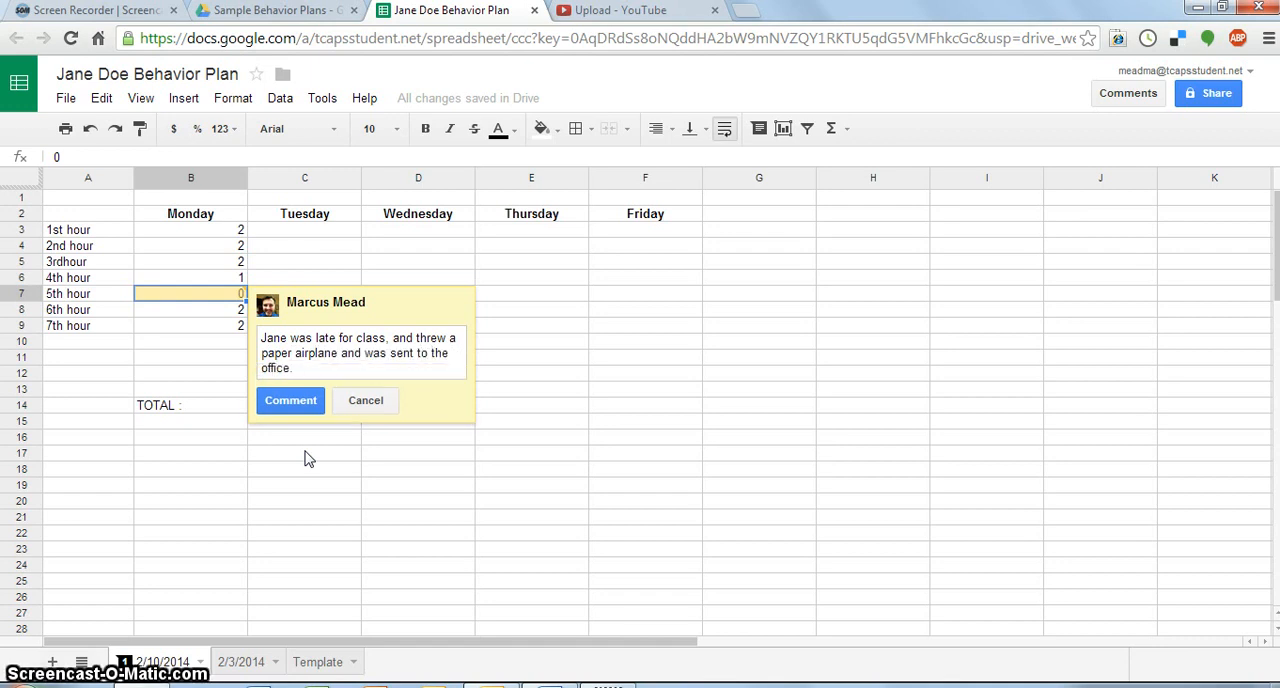
click(290, 402)
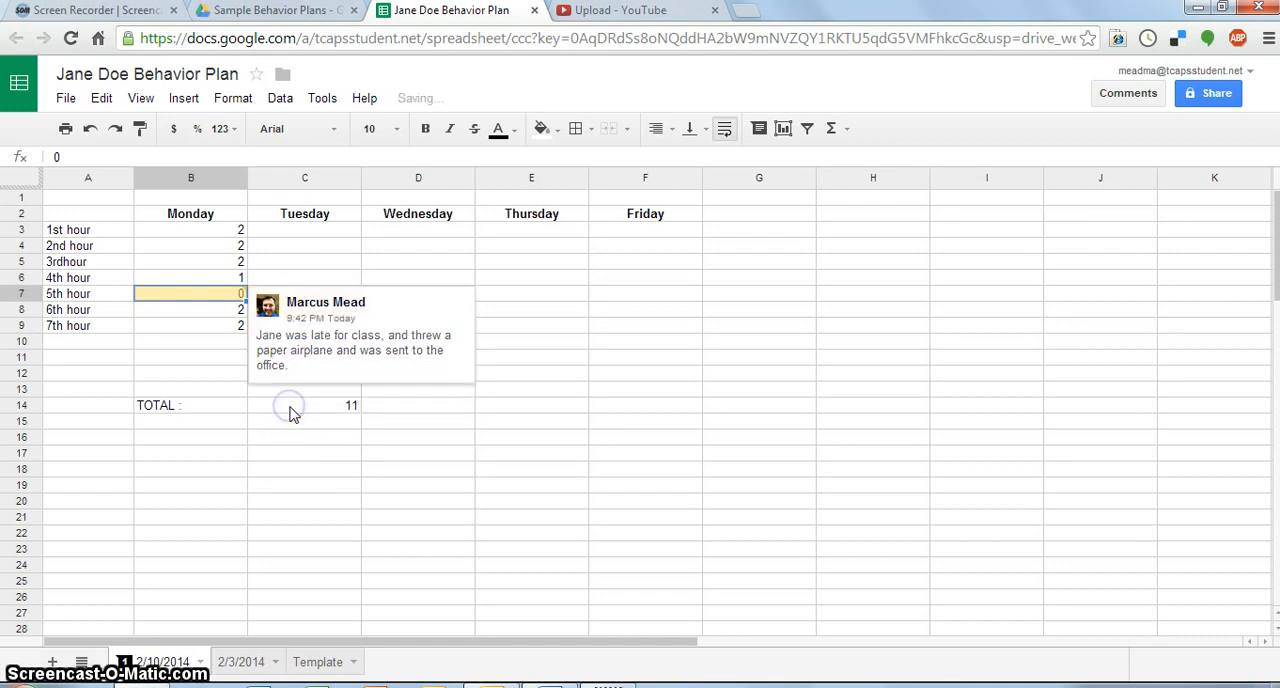
click(529, 453)
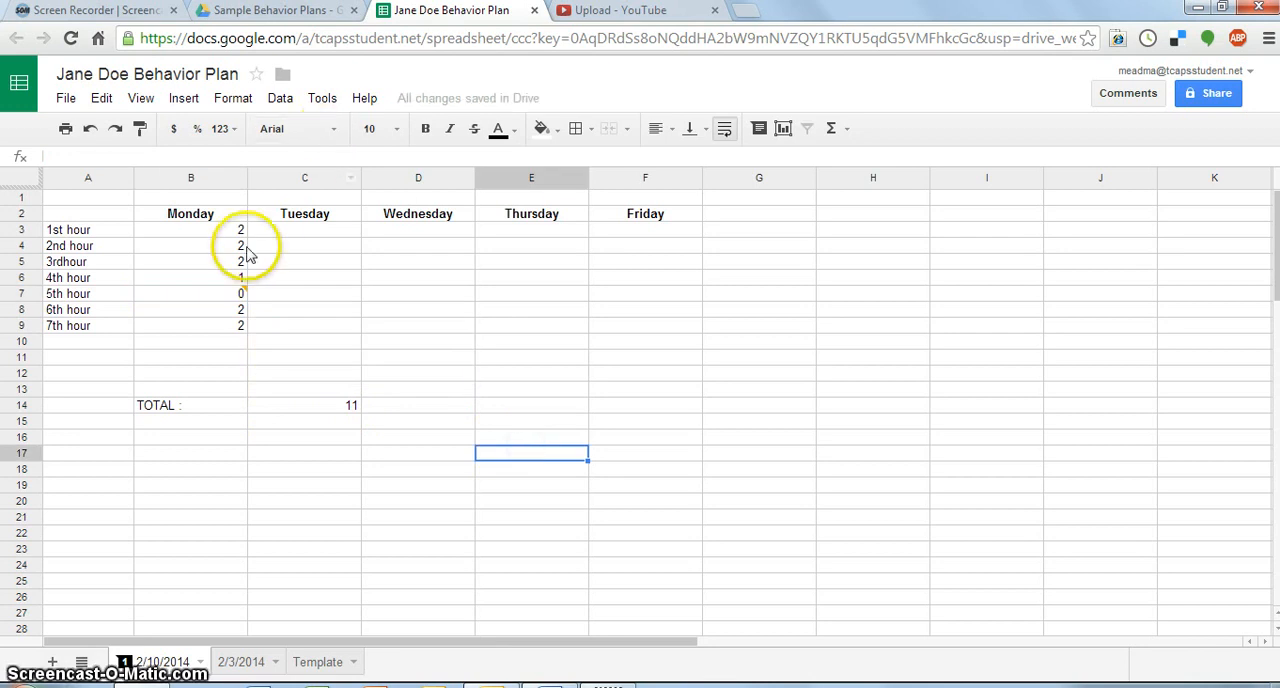
mouse_move(240, 295)
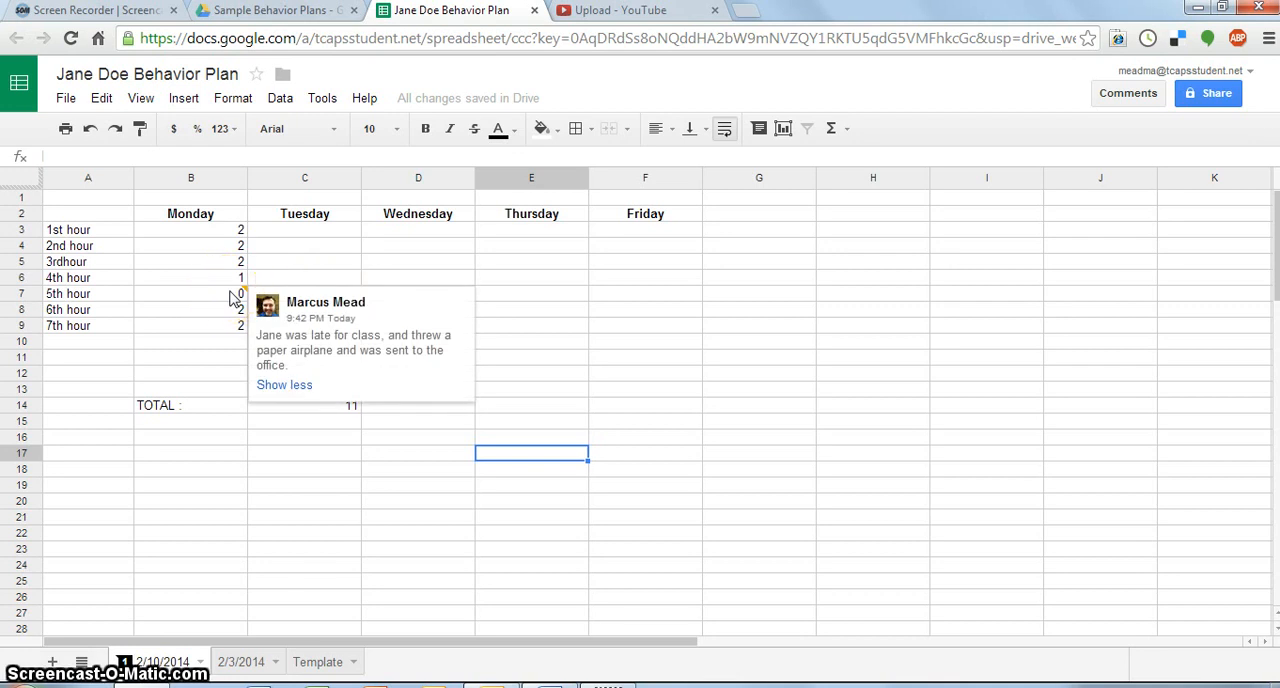
- Begin a comment on Monday's 4th hour score saying the student was tardy
click(221, 279)
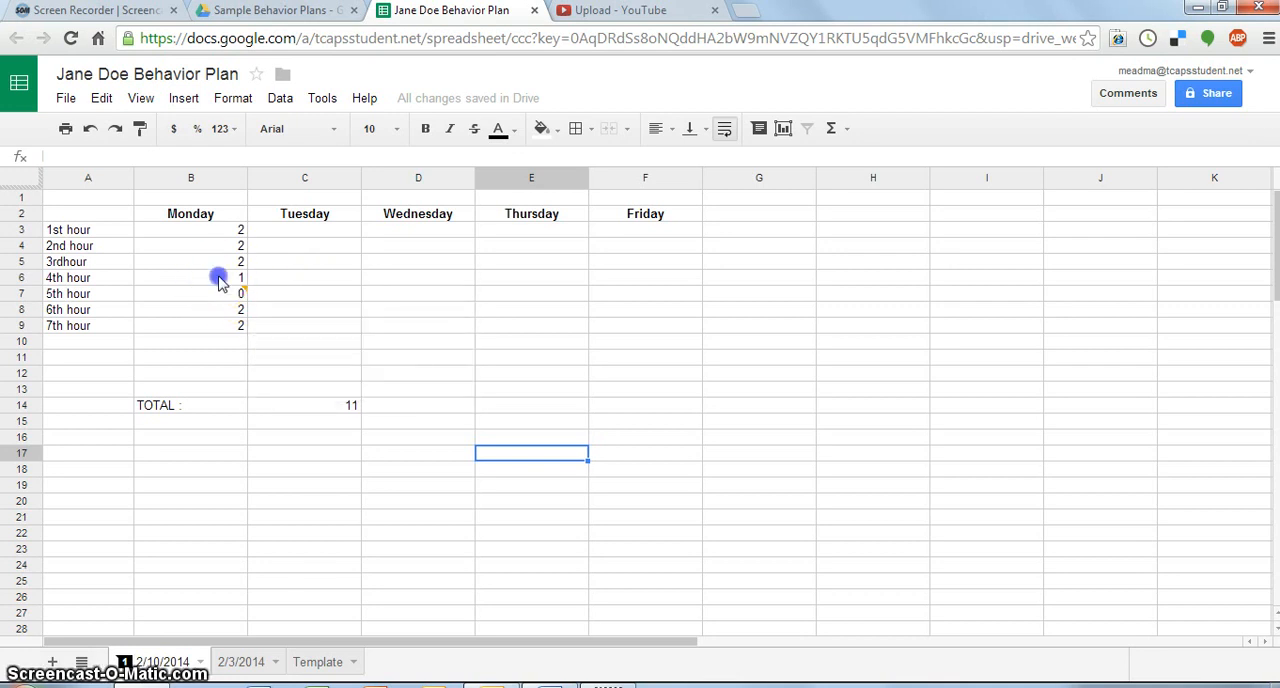
right_click(221, 280)
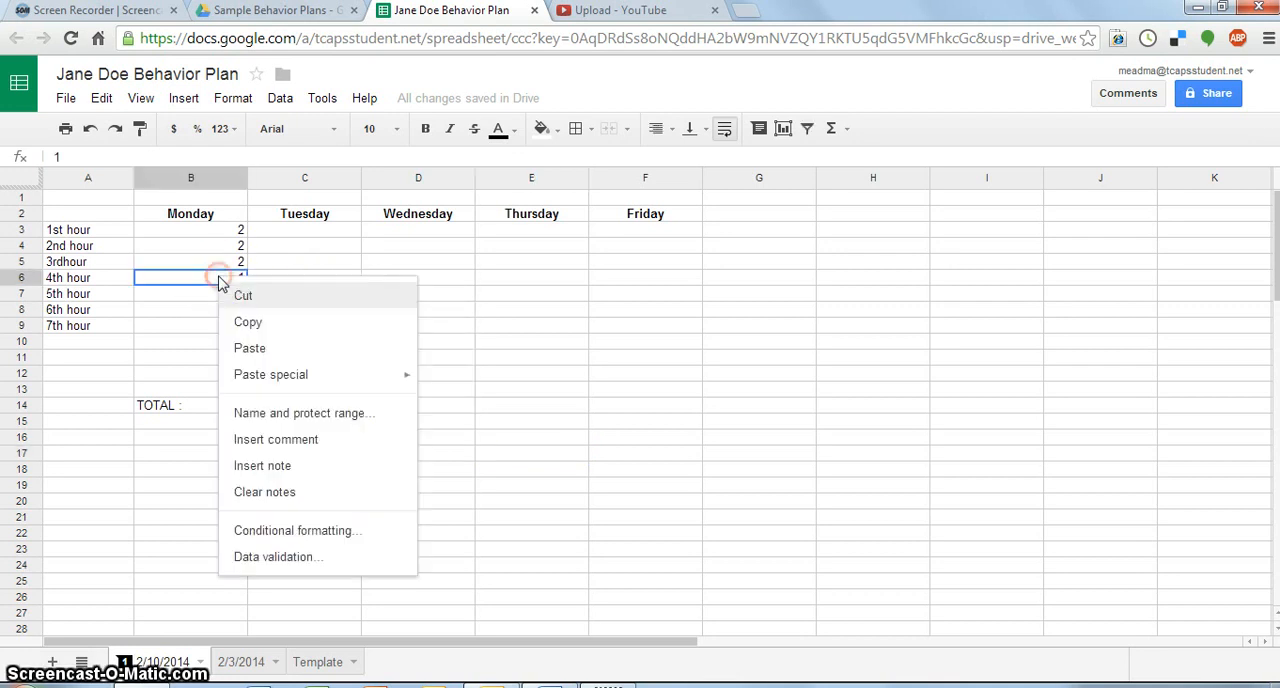
click(299, 440)
text(Jane w)
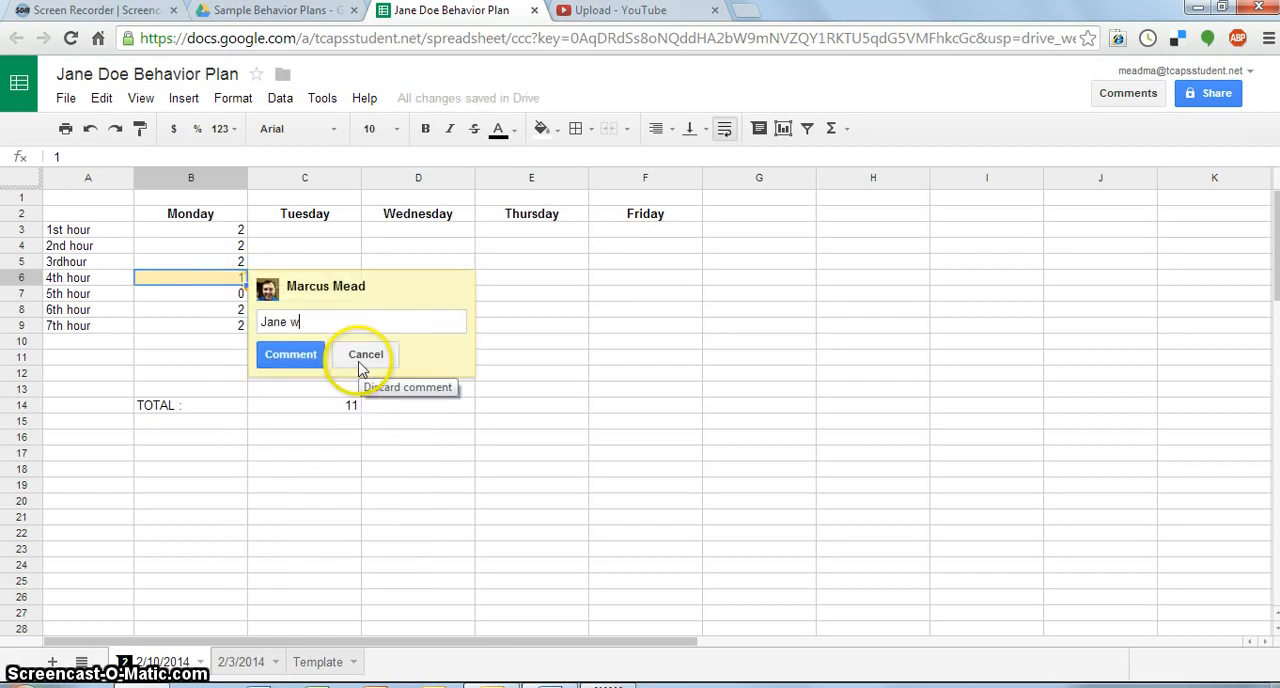
text(as tardy)
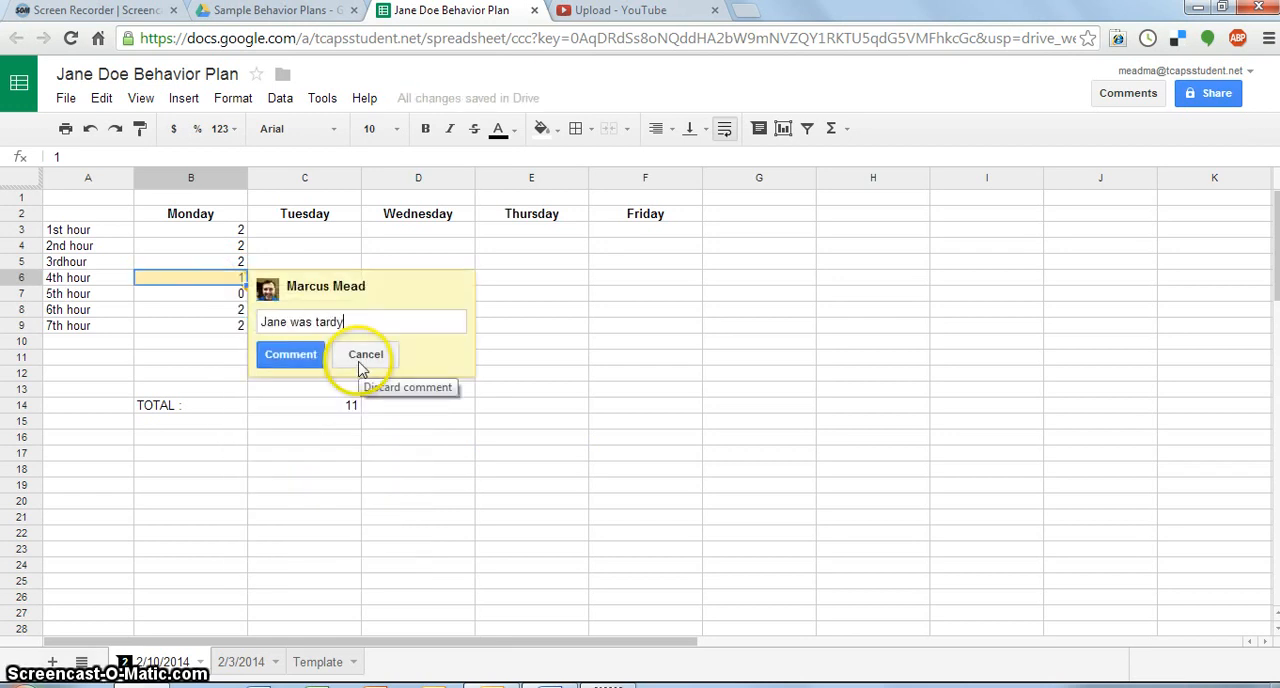
text(, and she is dr)
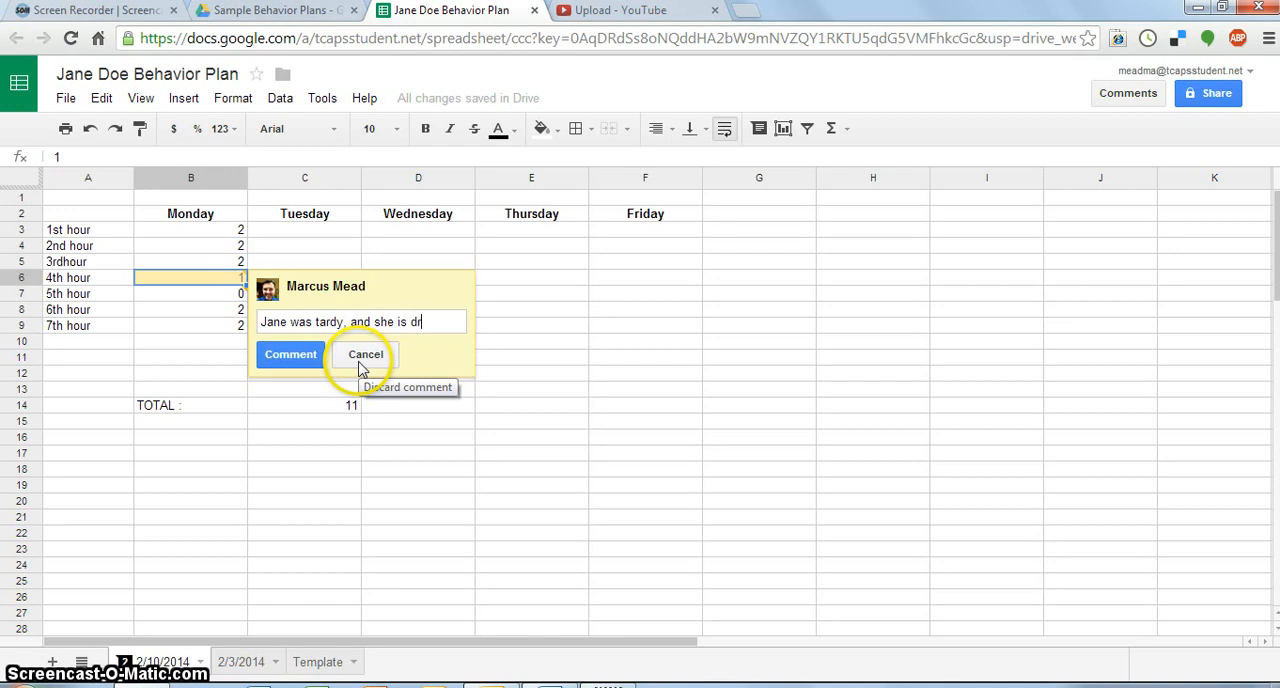
text(iving me crazy...)
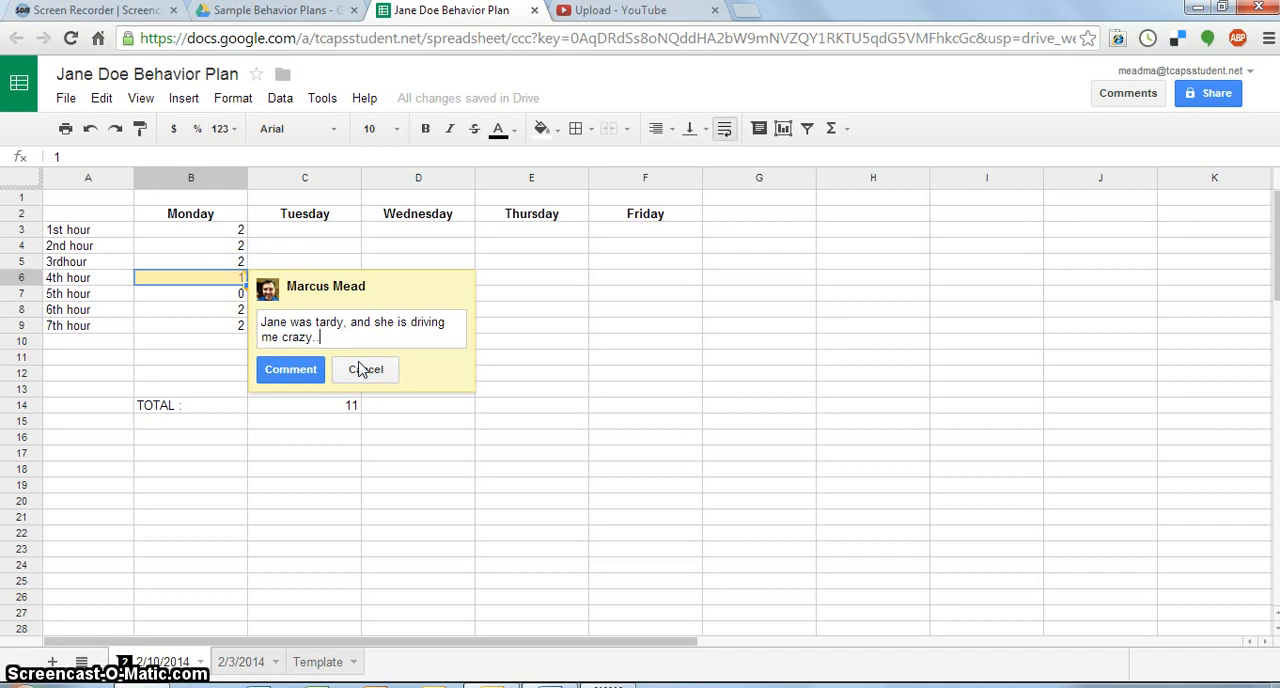
key(BackSpace)
key(BackSpace)
key(BackSpace)
key(BackSpace)
key(BackSpace)
key(BackSpace)
key(BackSpace)
key(BackSpace)
key(BackSpace)
key(BackSpace)
key(BackSpace)
key(BackSpace)
key(BackSpace)
key(BackSpace)
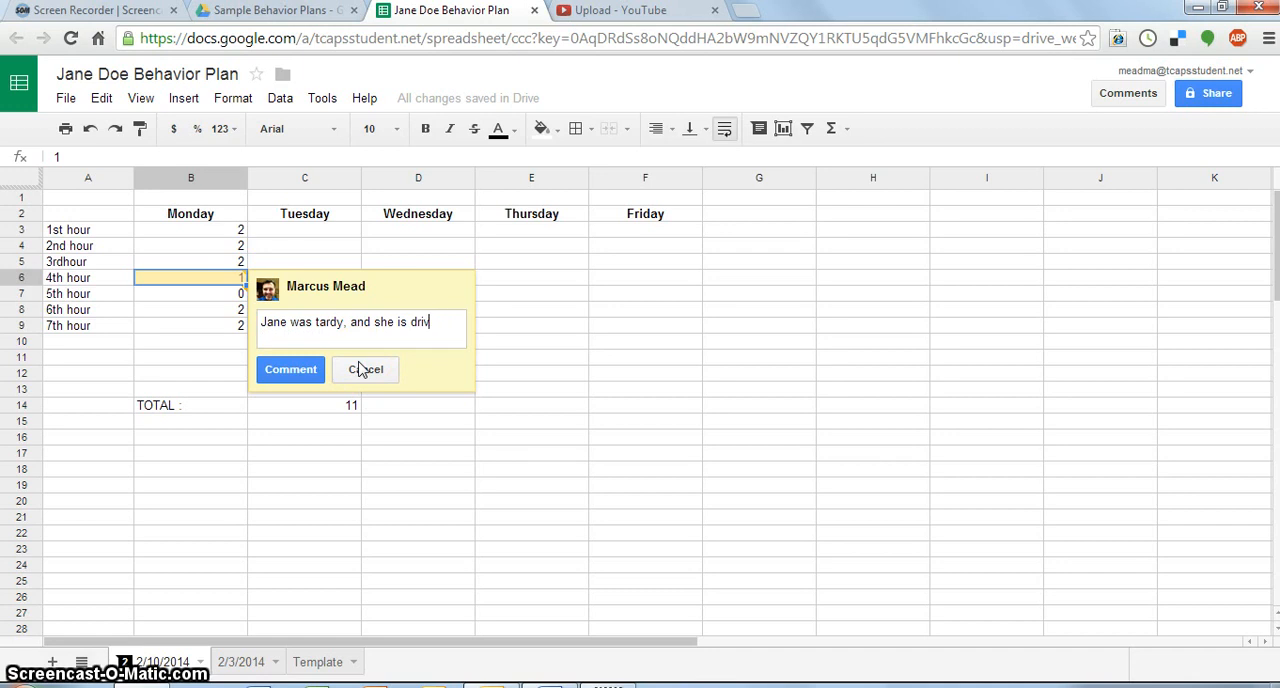
key(BackSpace)
key(BackSpace)
key(BackSpace)
key(BackSpace)
key(BackSpace)
key(BackSpace)
key(BackSpace)
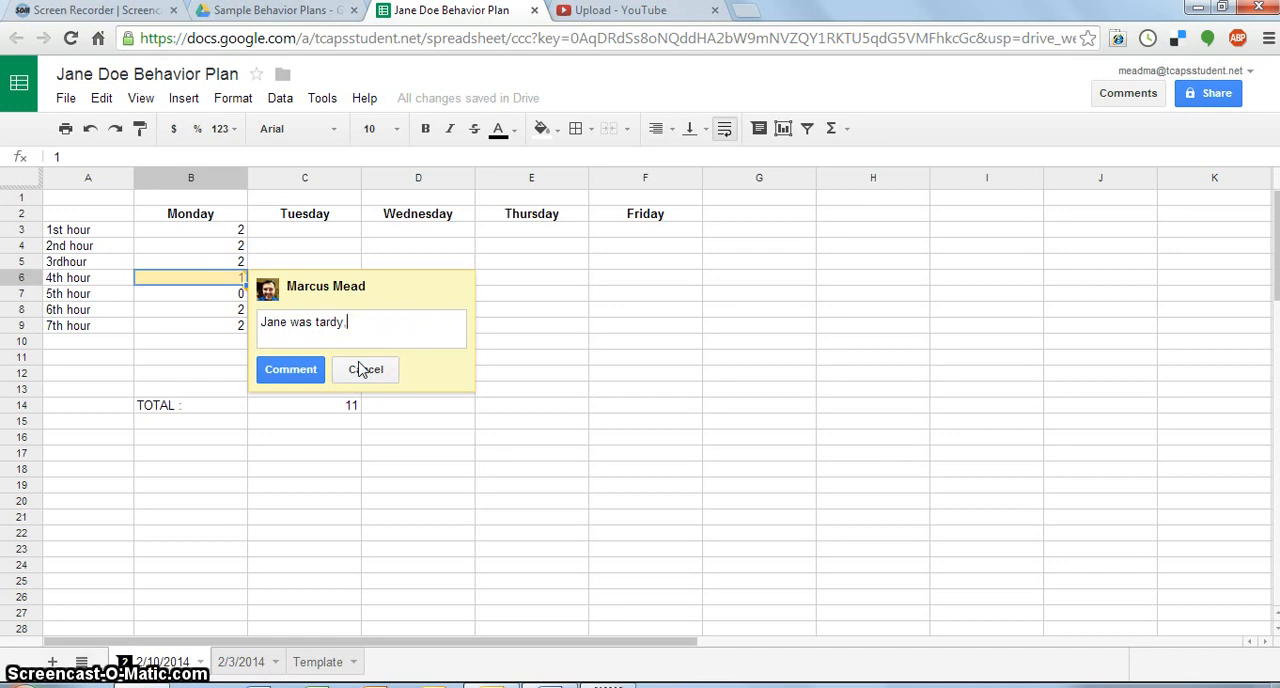
- End the 4th hour comment with a period and post it
text(.)
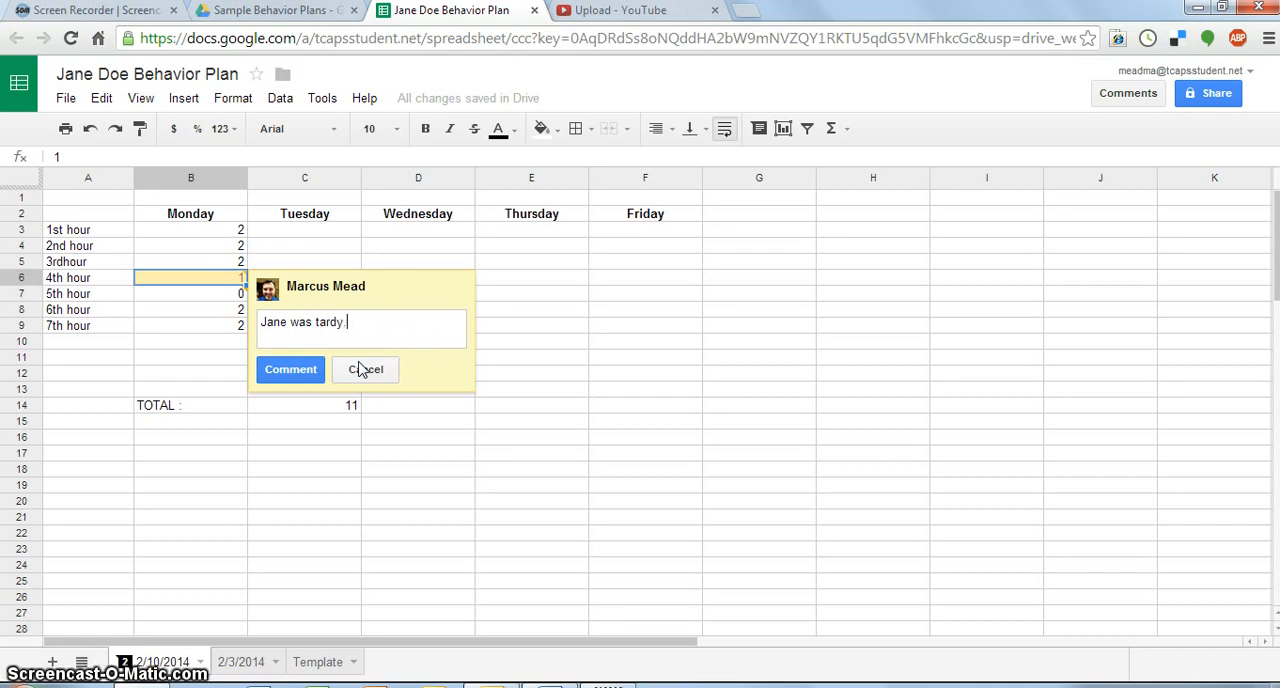
click(291, 370)
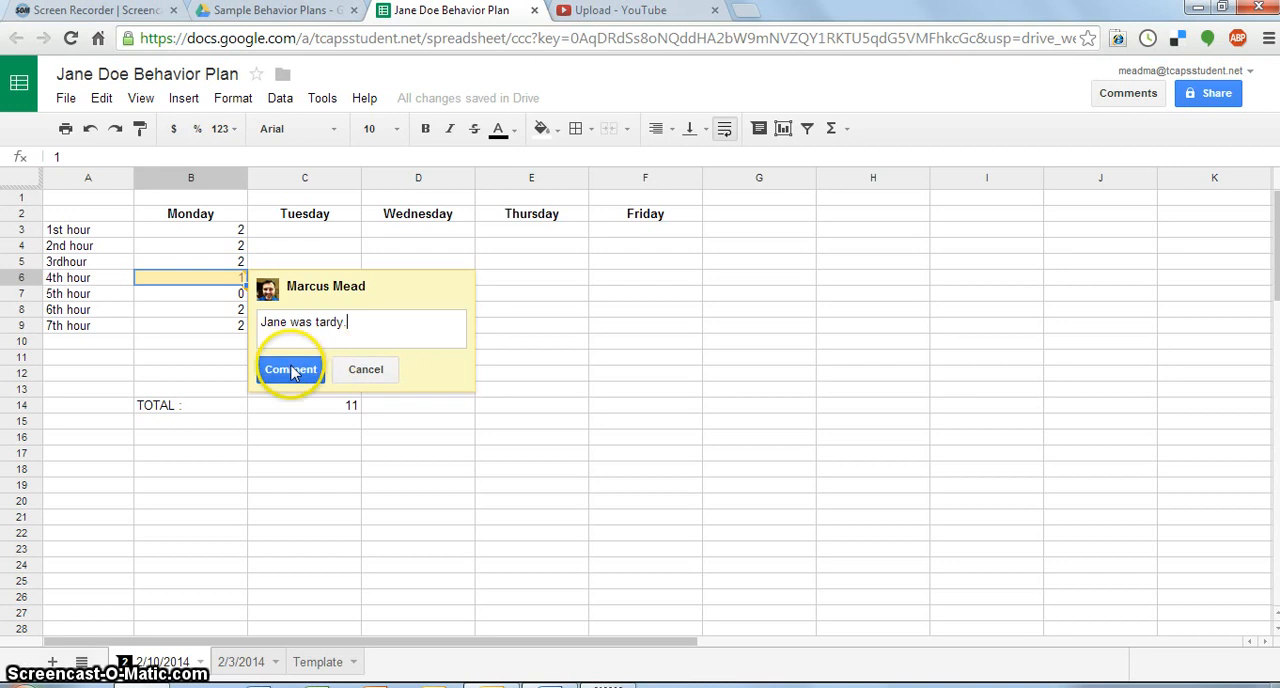
click(408, 324)
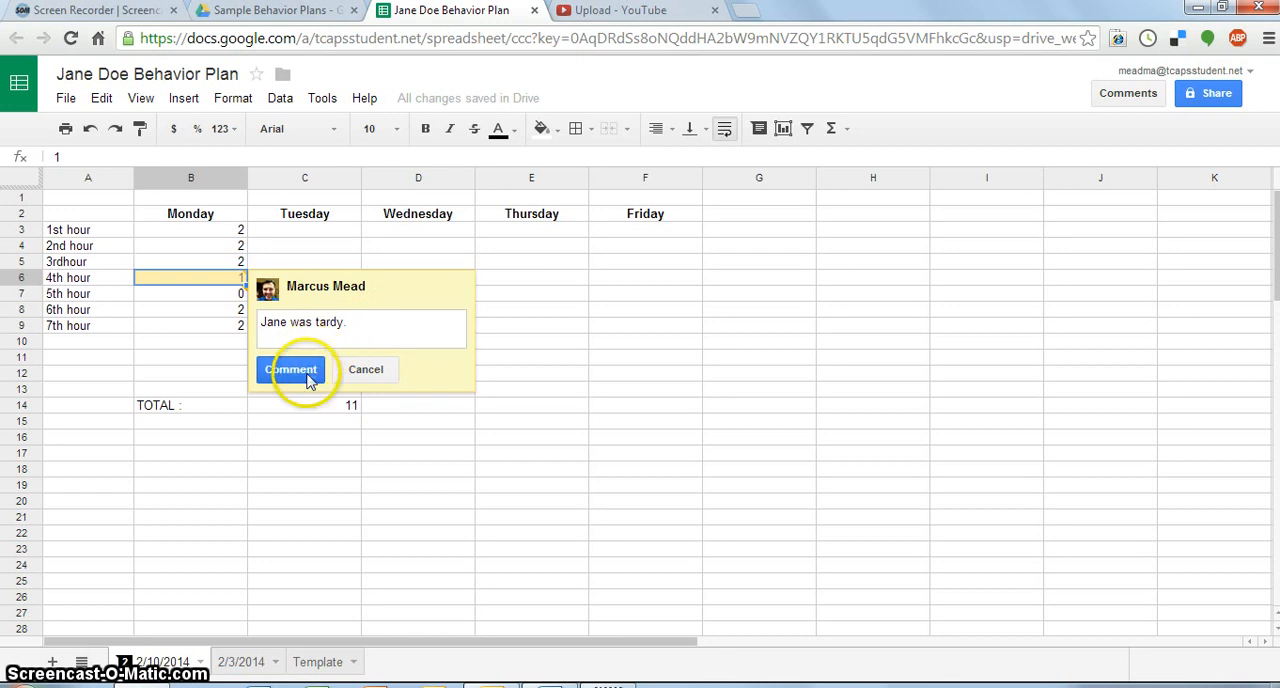
click(305, 371)
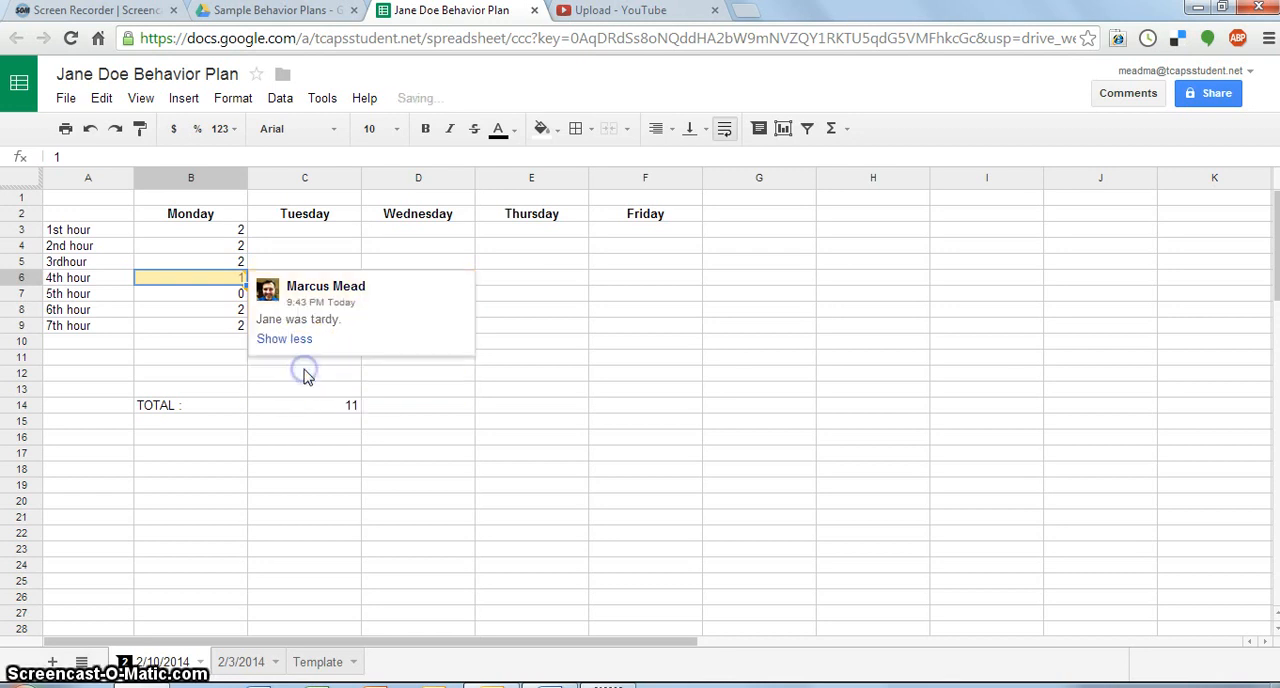
click(520, 391)
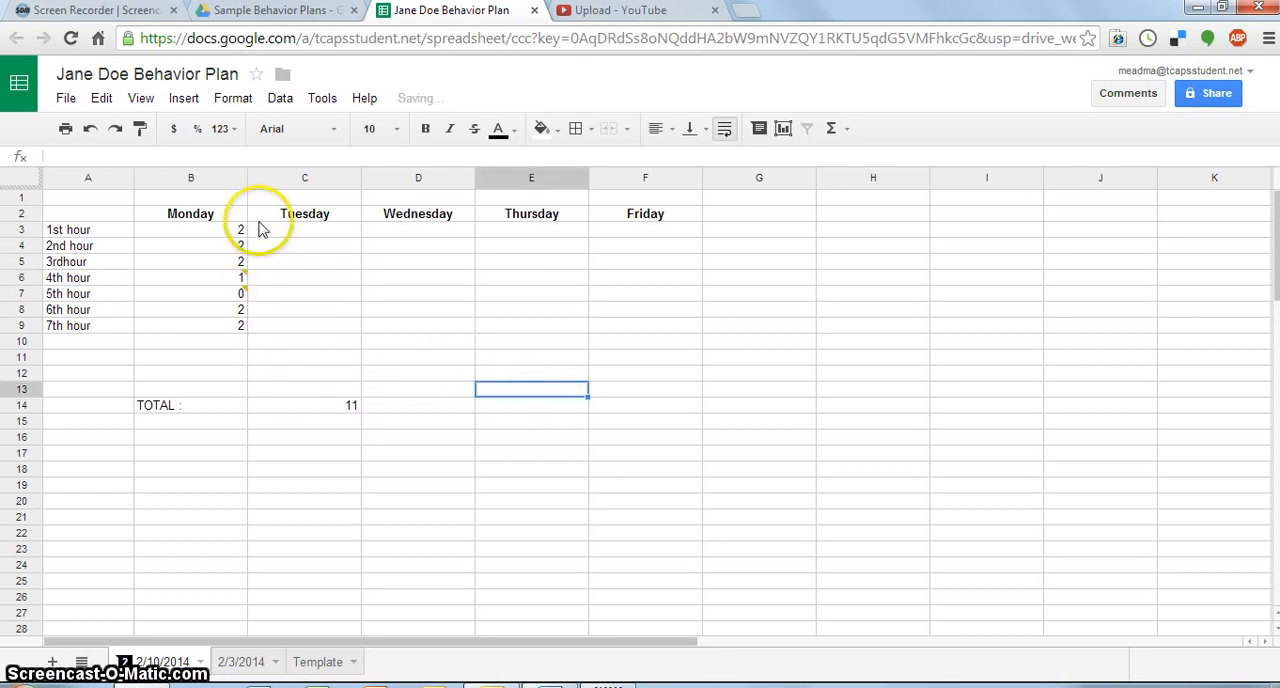
click(292, 224)
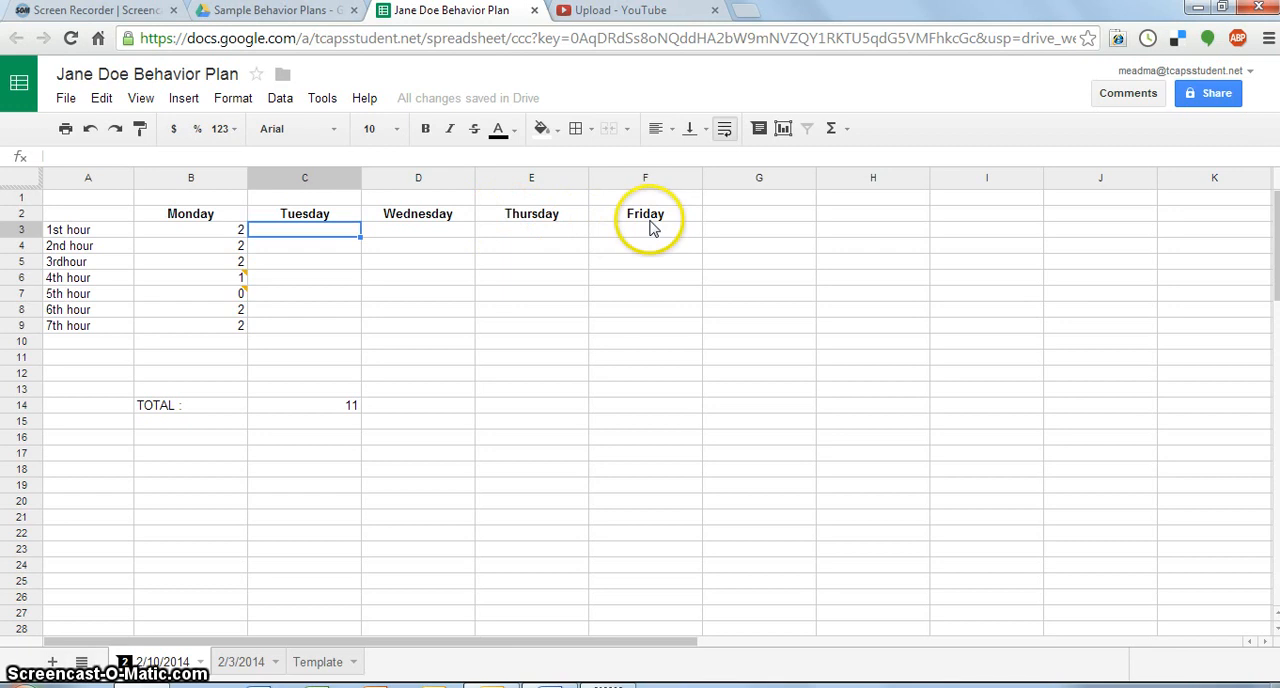
click(638, 326)
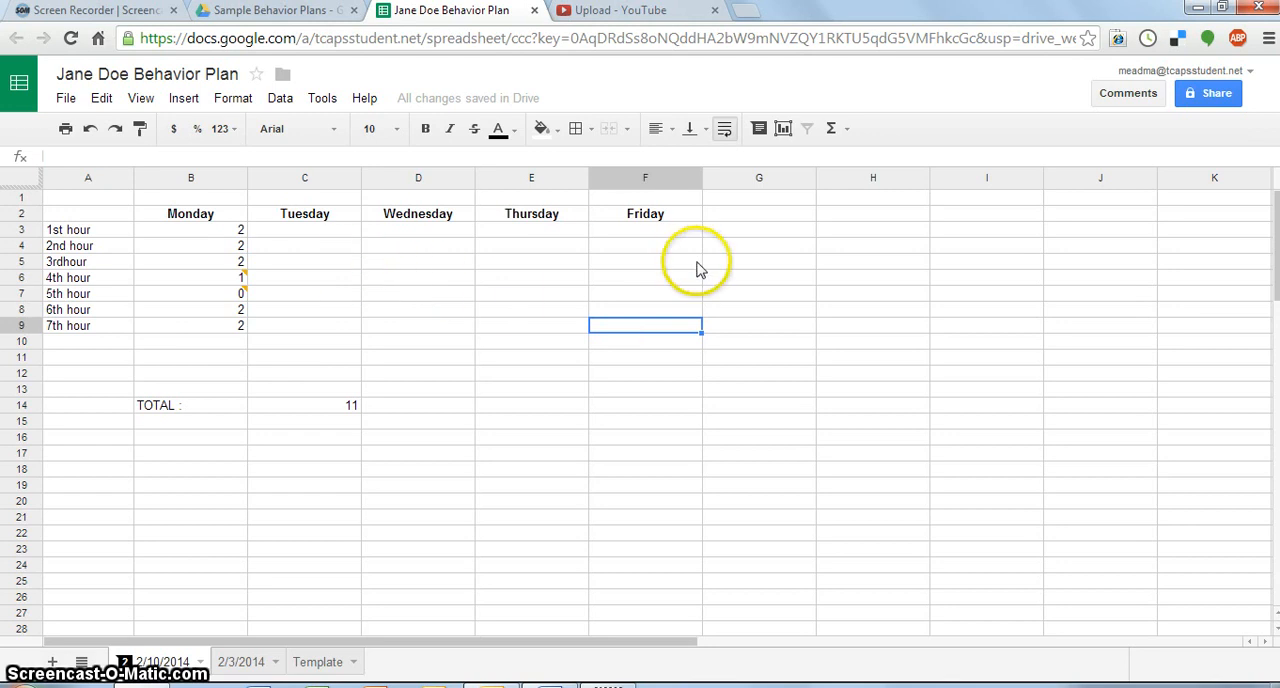
- Shrink the browser window and try to create a desktop shortcut to the open behavior plan from its web address
click(1221, 10)
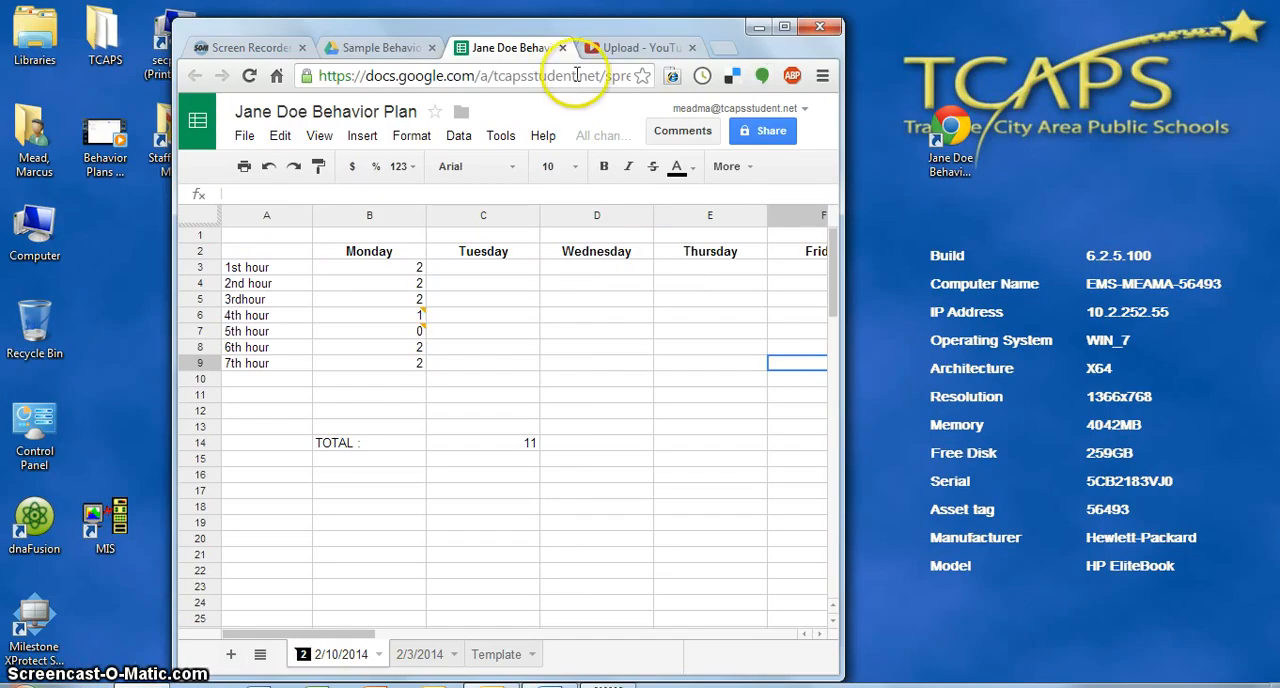
click(310, 76)
click(312, 77)
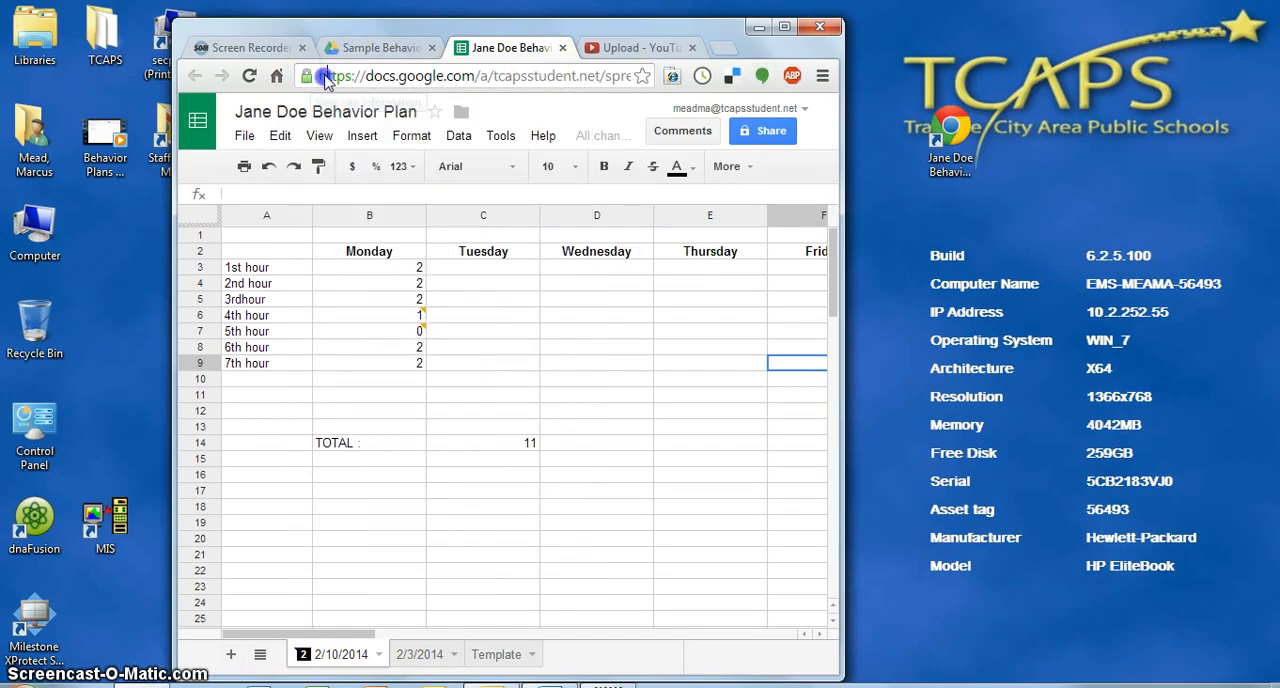
click(325, 76)
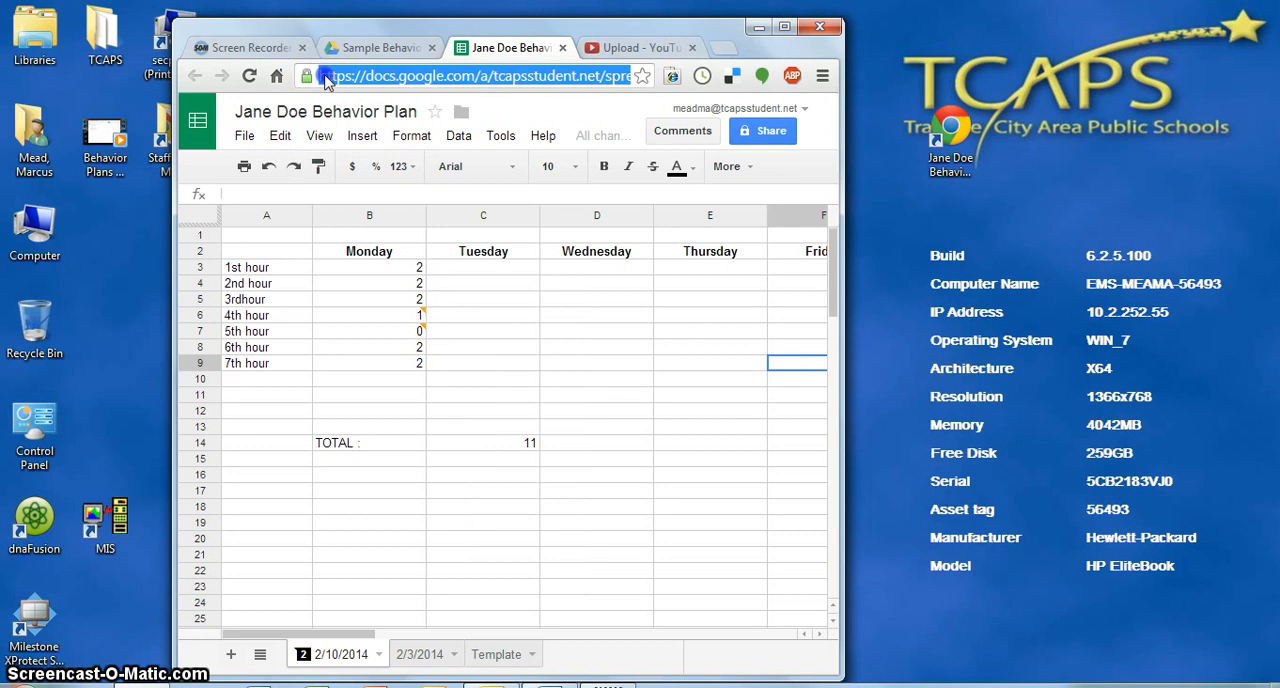
drag(327, 79, 950, 206)
click(946, 136)
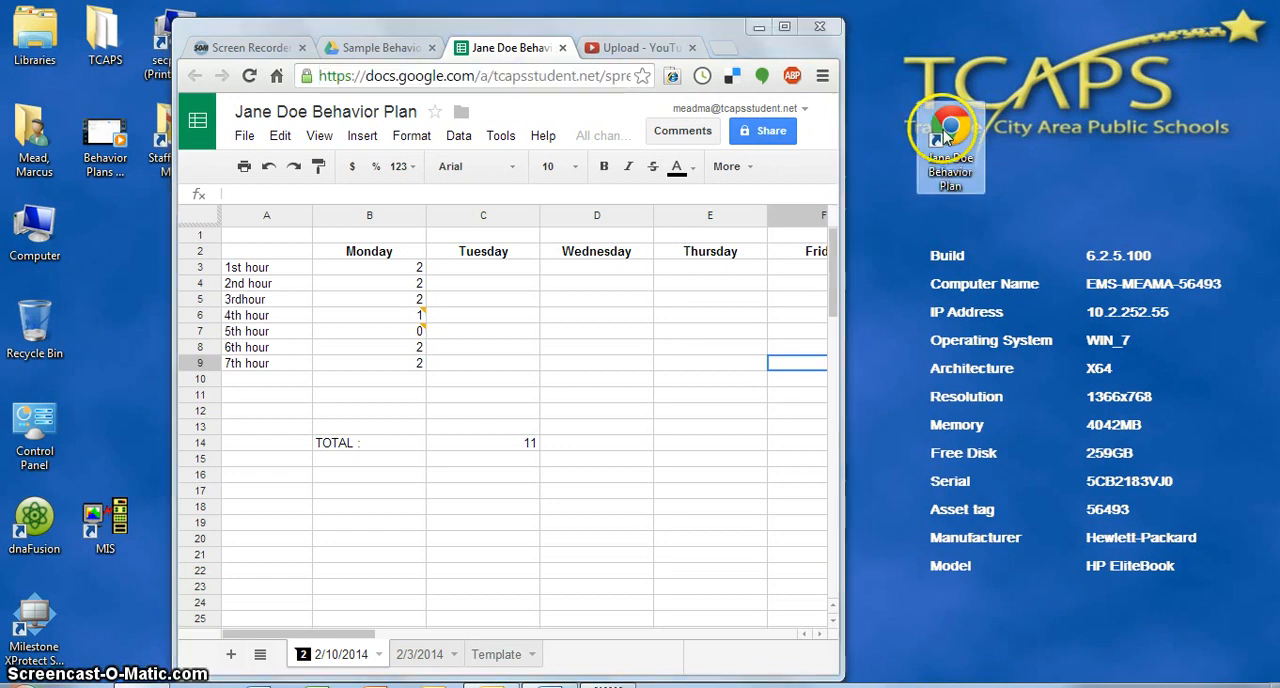
double_click(322, 78)
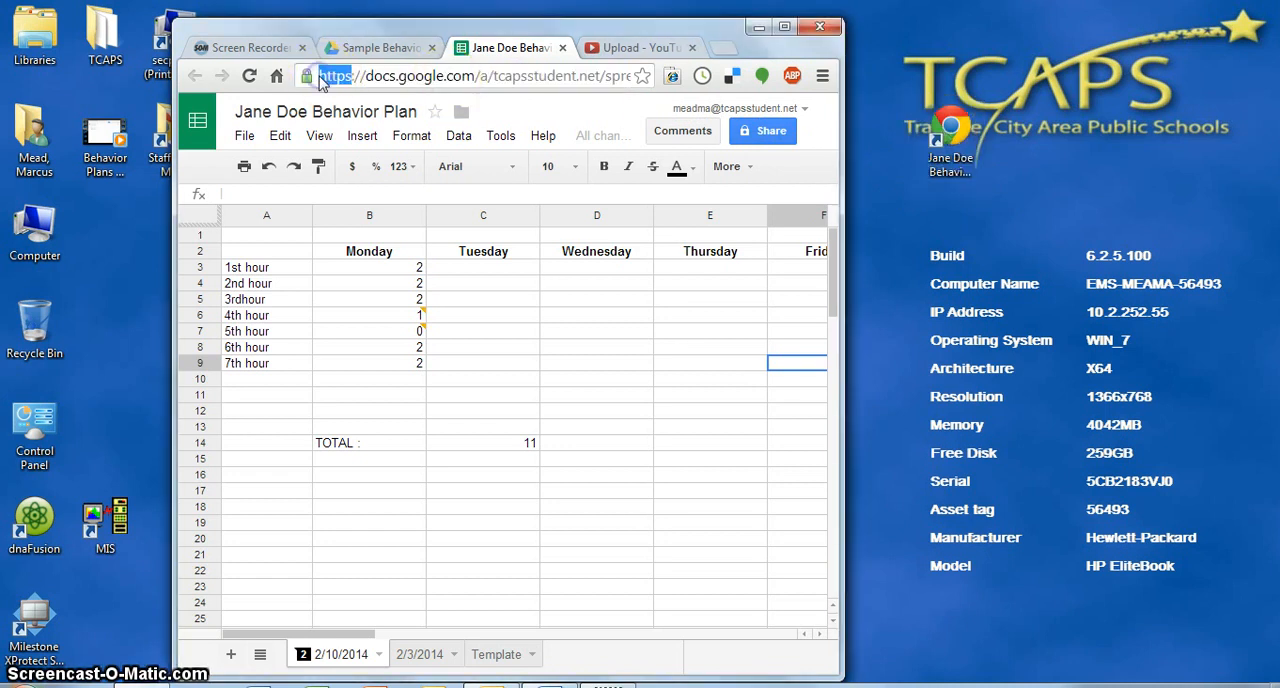
double_click(342, 80)
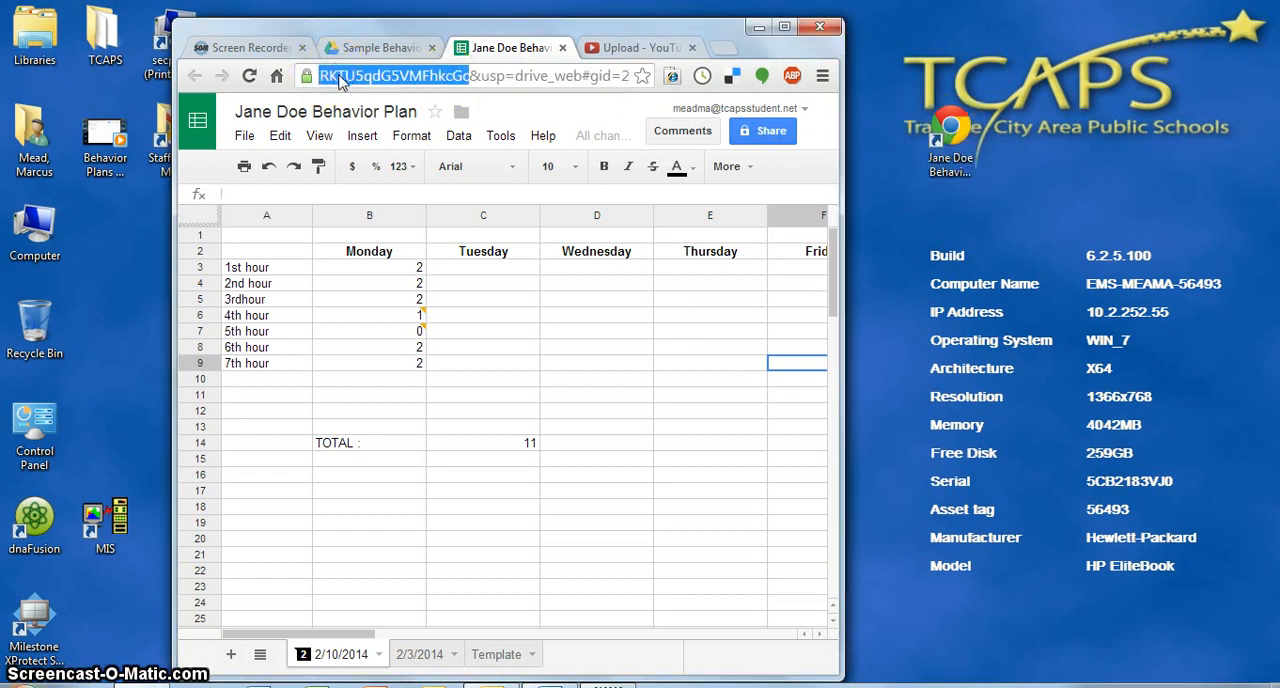
drag(437, 88, 530, 79)
triple_click(321, 77)
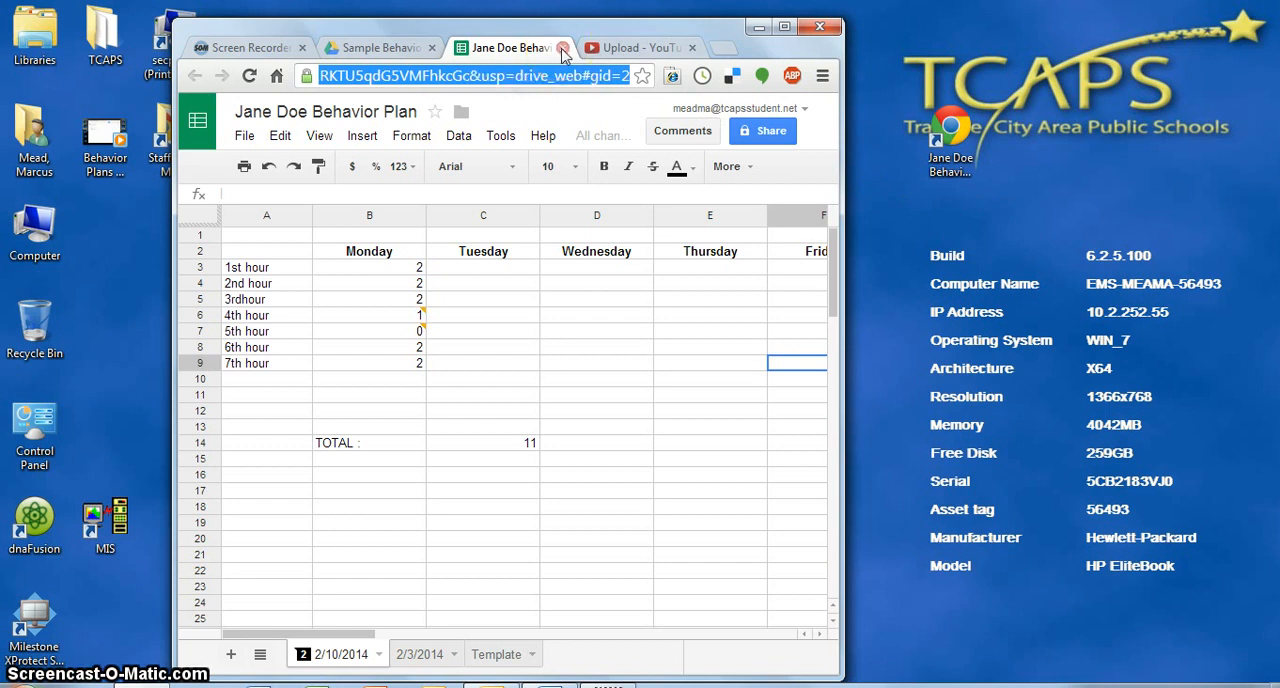
- Close the current plan, maximize the browser window, and open the other student's plan from the Sample Behavior Plans folder
click(563, 48)
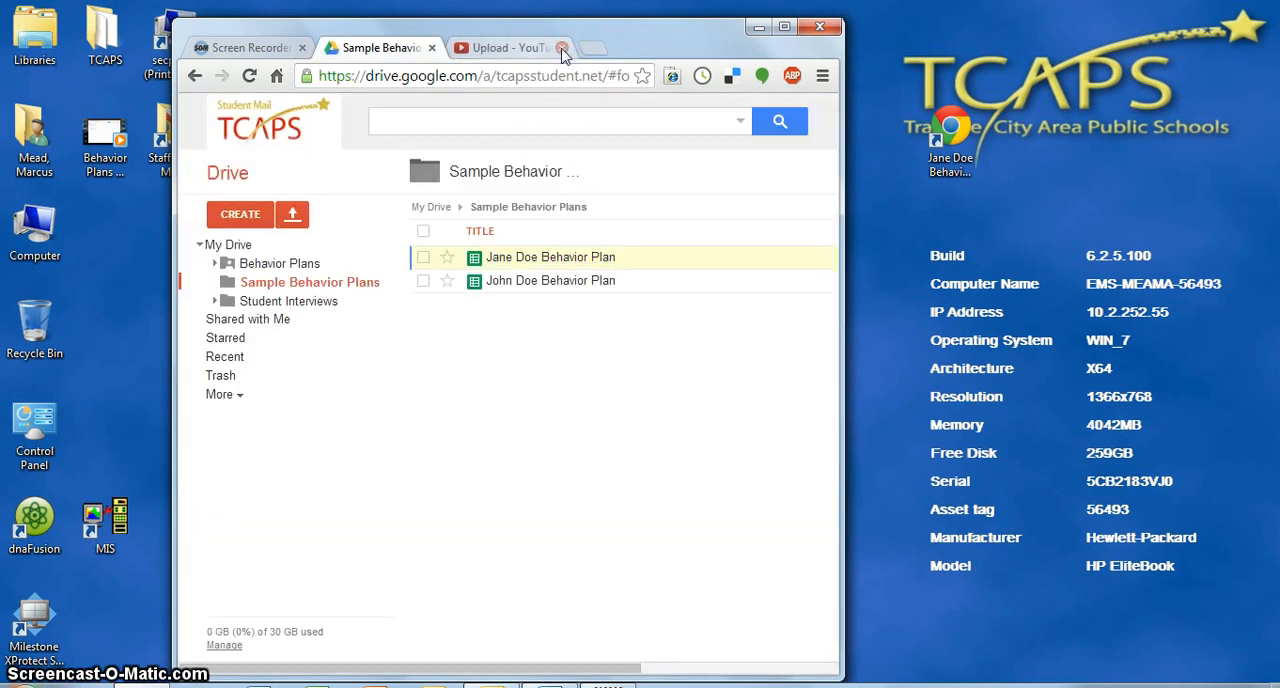
click(784, 27)
click(371, 274)
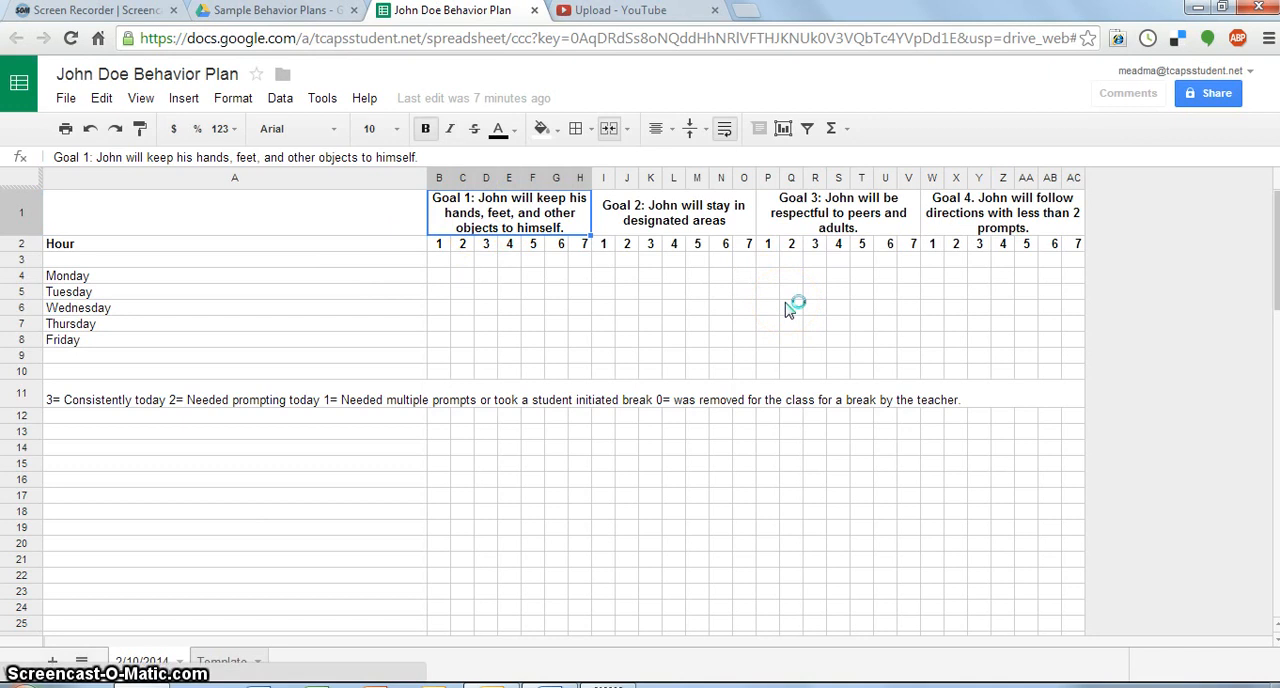
- Examine the plan's four goal headings, the hour numbers under them, and the Monday to Friday rows
click(733, 221)
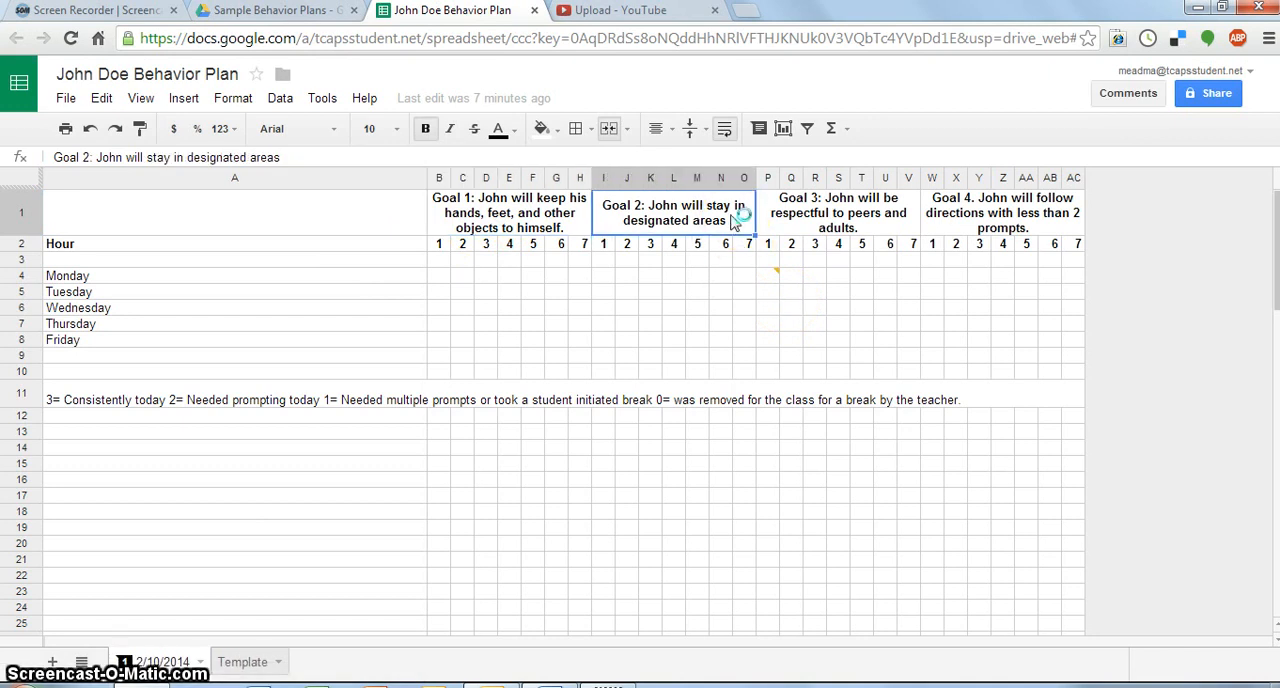
click(860, 214)
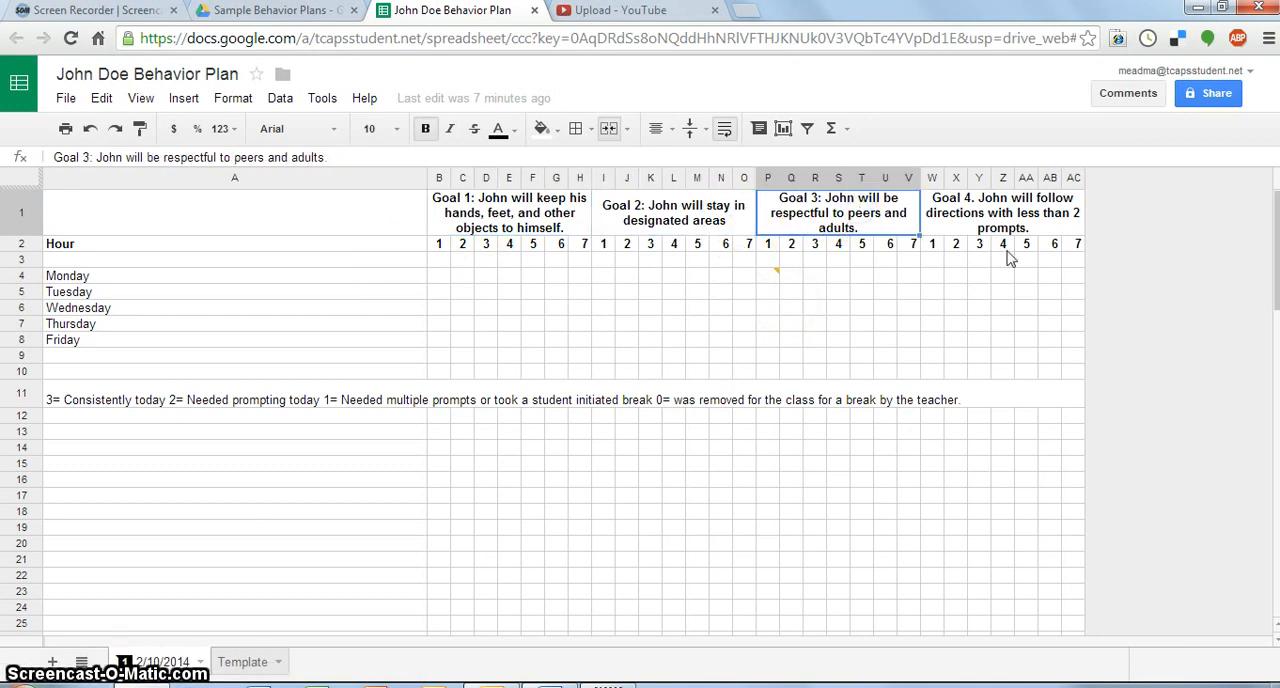
click(1057, 228)
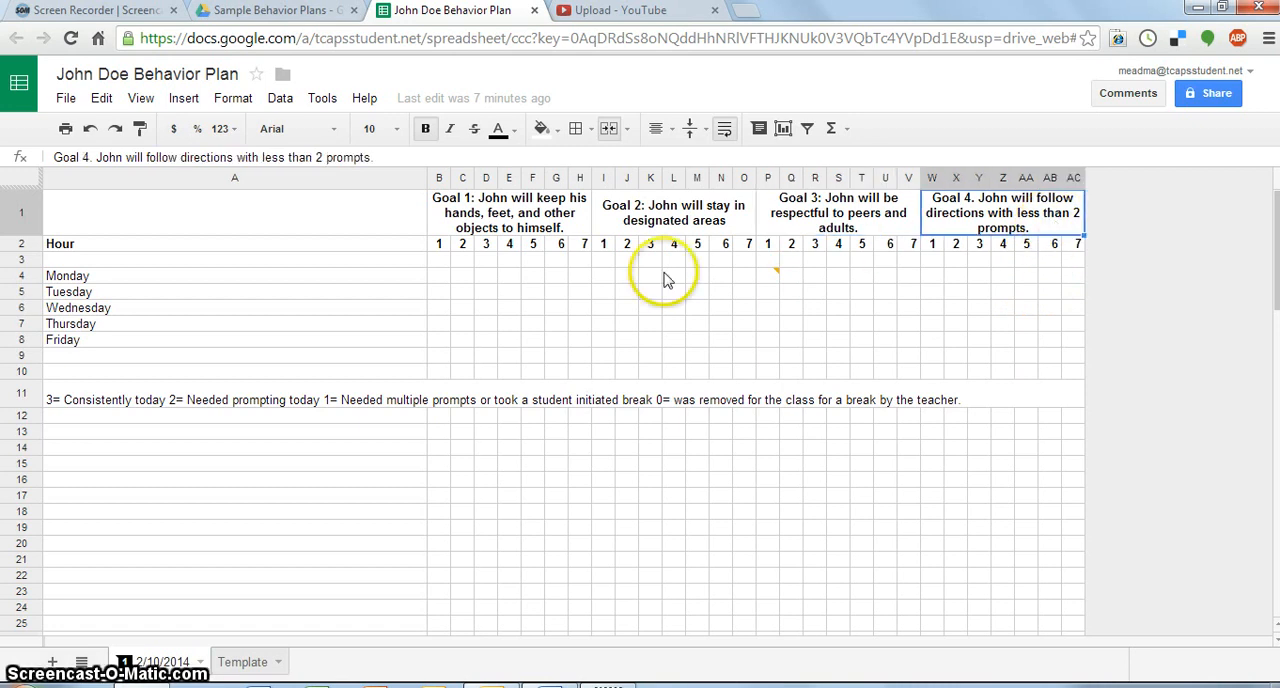
click(437, 295)
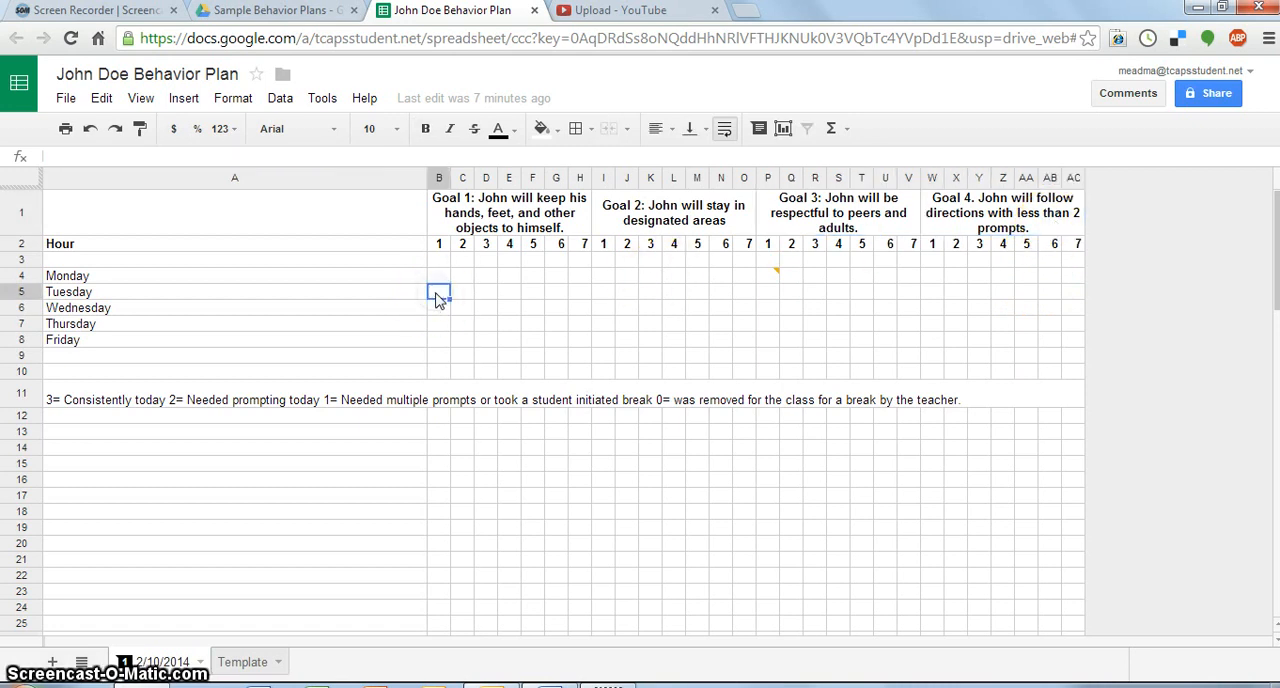
drag(439, 246, 1072, 254)
click(933, 248)
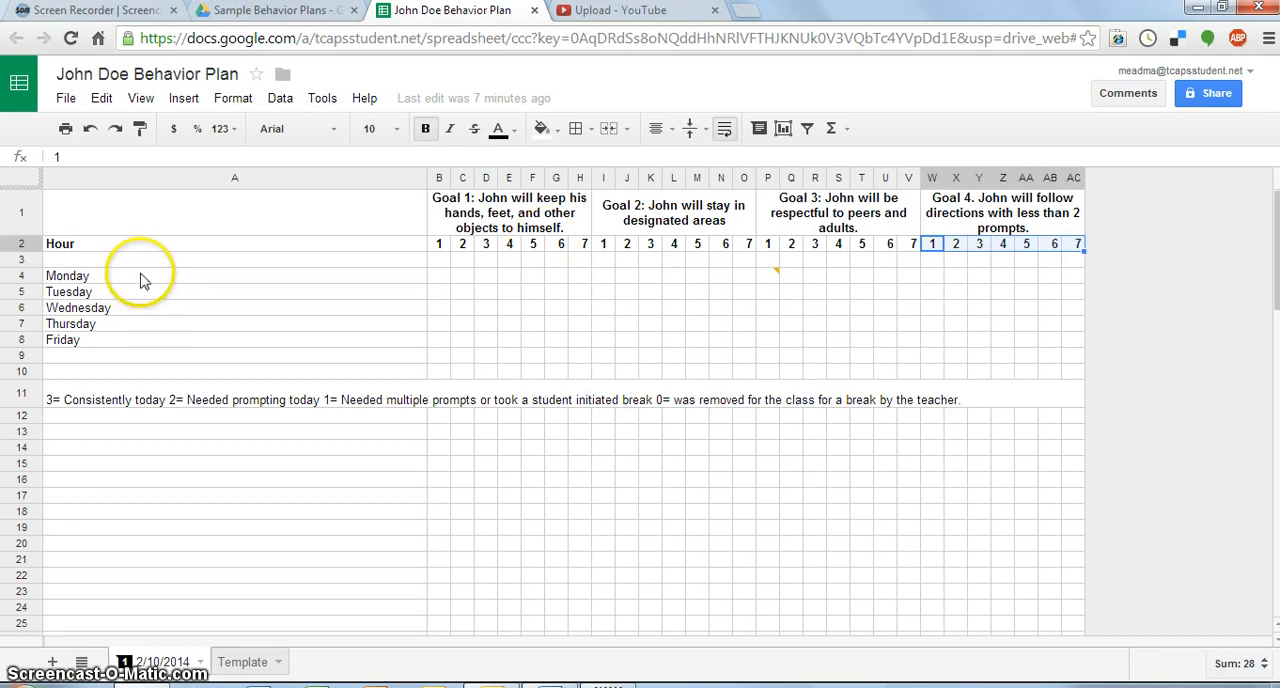
drag(143, 280, 133, 345)
click(133, 345)
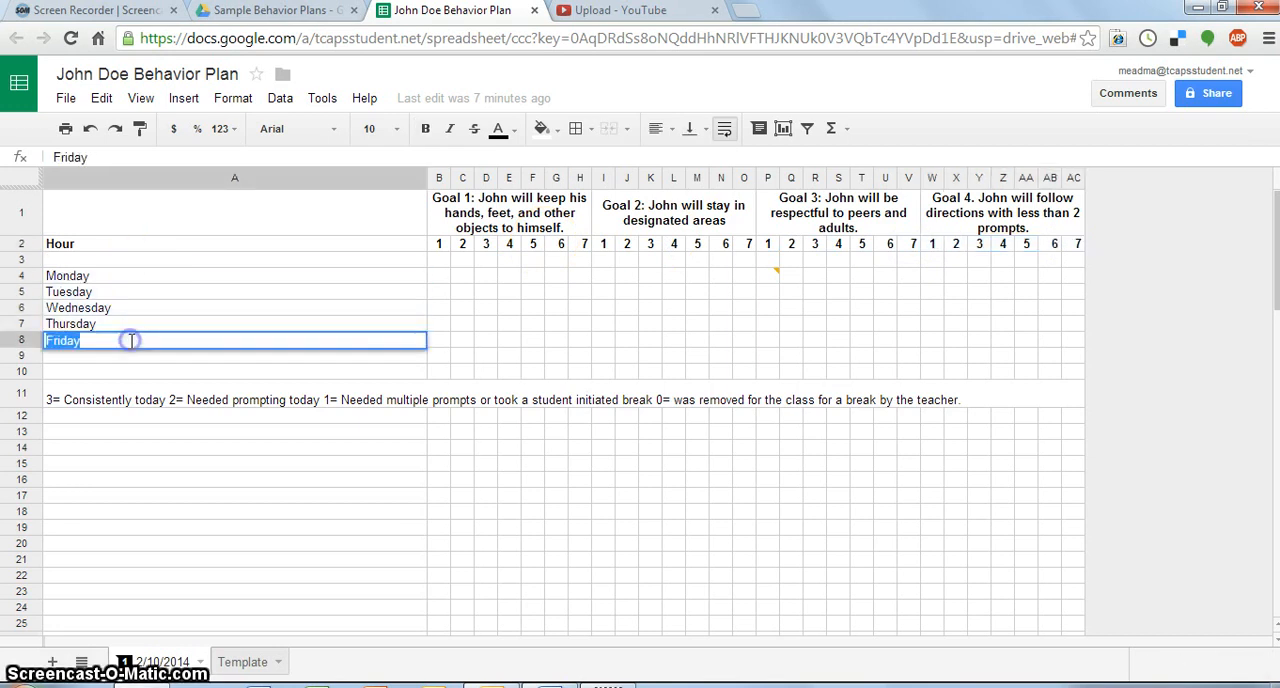
click(165, 370)
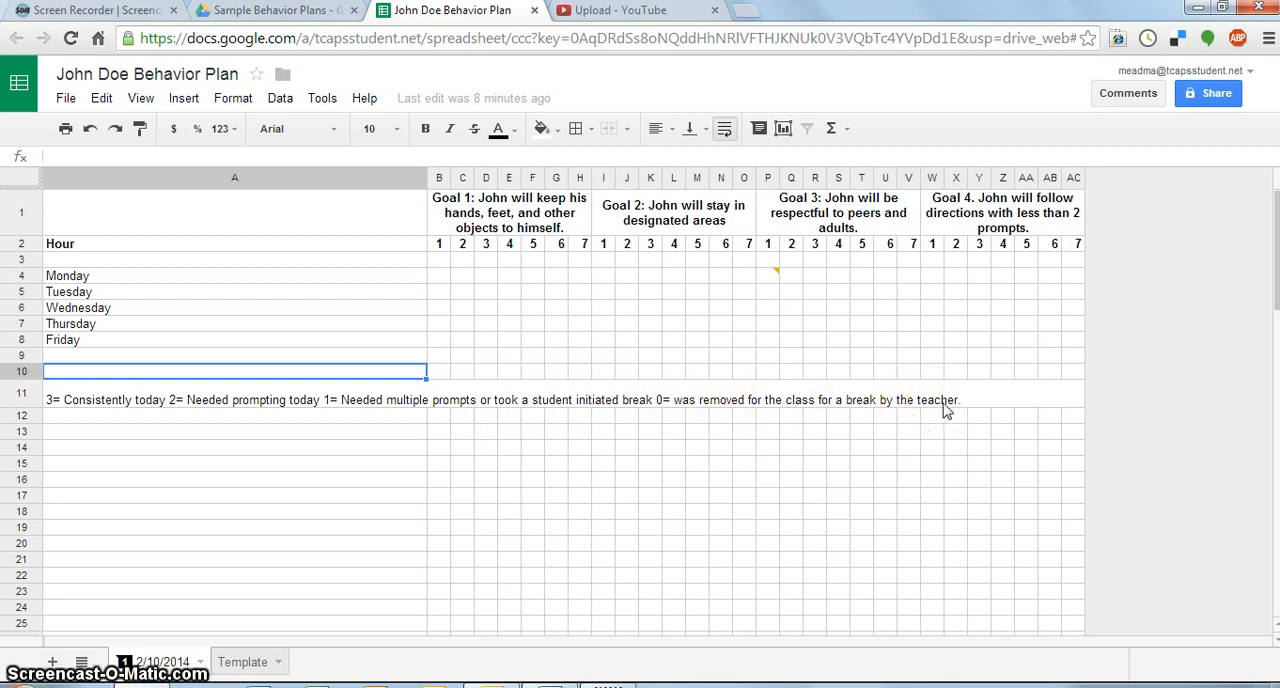
- Enter a Tuesday score of 3 for 1st hour under each of the four goals
click(441, 295)
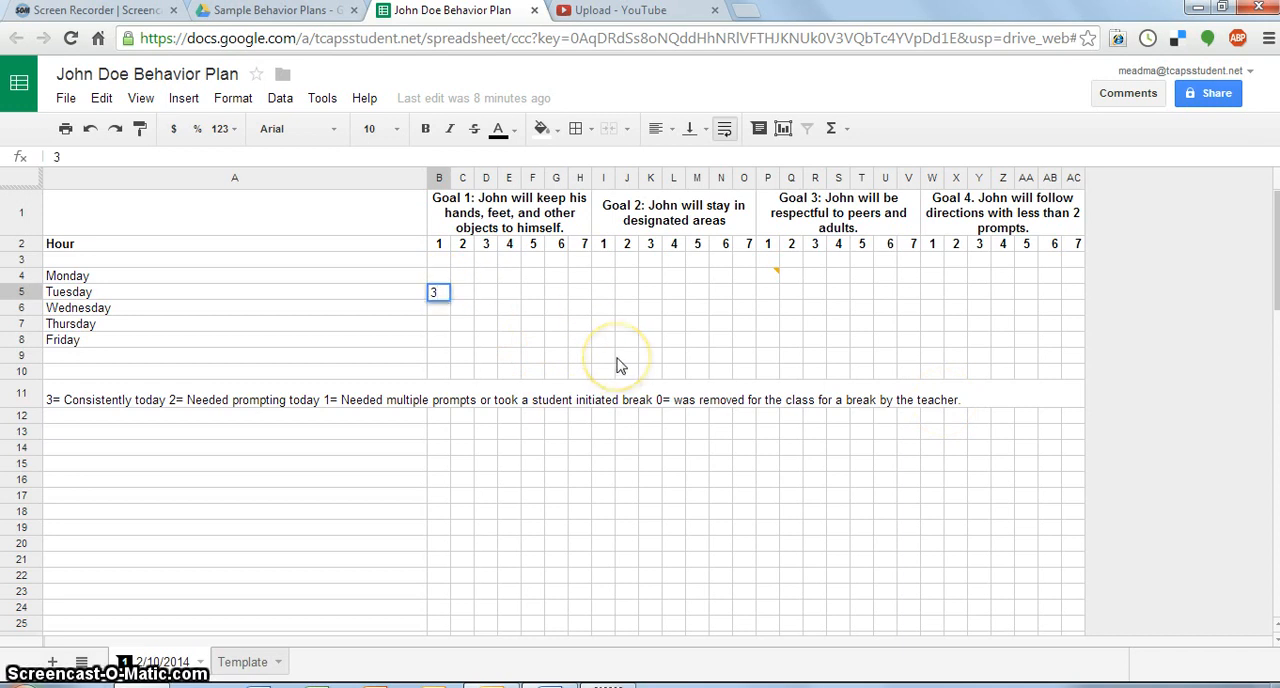
key(Tab)
key(Tab)
key(Tab)
key(Tab)
key(Tab)
key(Tab)
key(Tab)
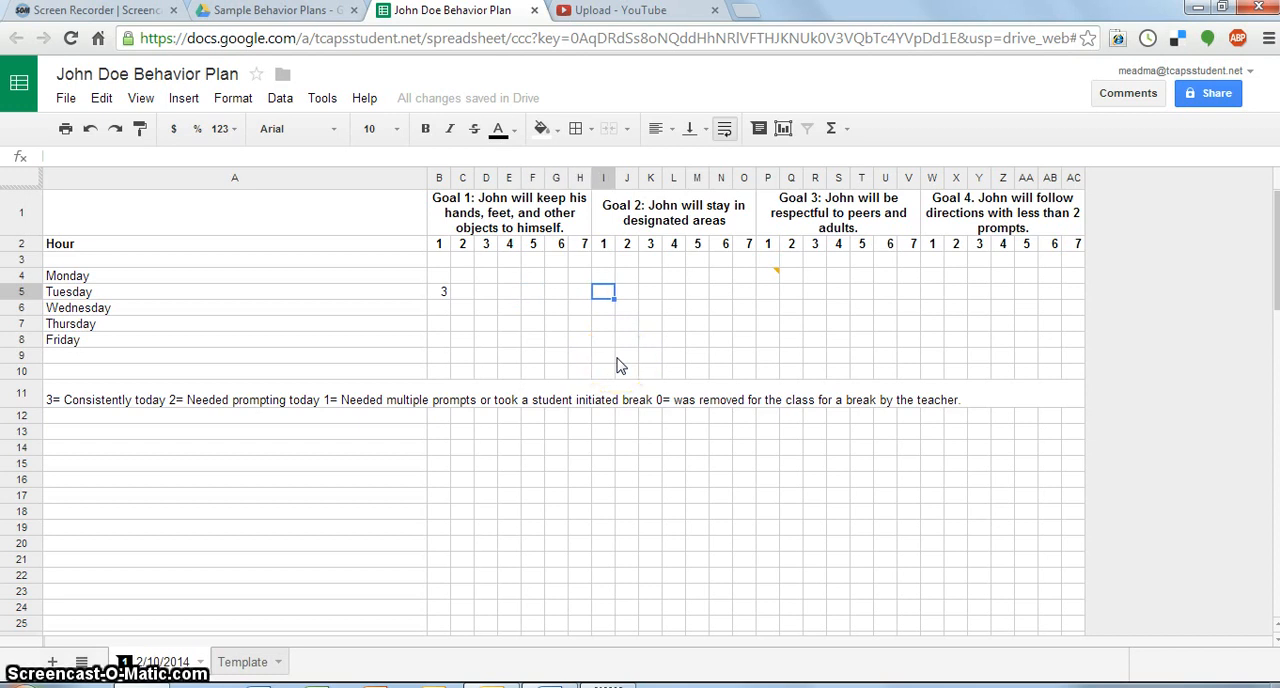
key(Tab)
key(Tab)
key(Tab)
key(Tab)
key(Tab)
key(Tab)
key(Tab)
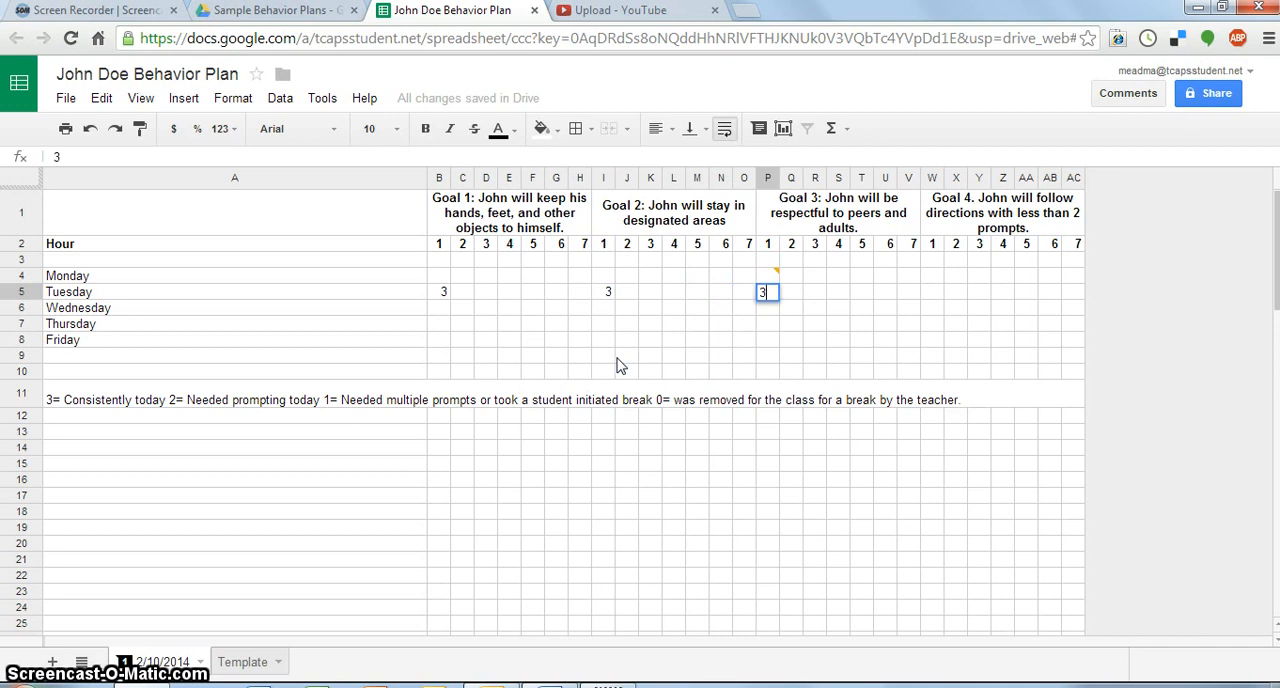
key(Tab)
key(Tab)
key(Tab)
key(Tab)
key(Tab)
key(Tab)
key(Tab)
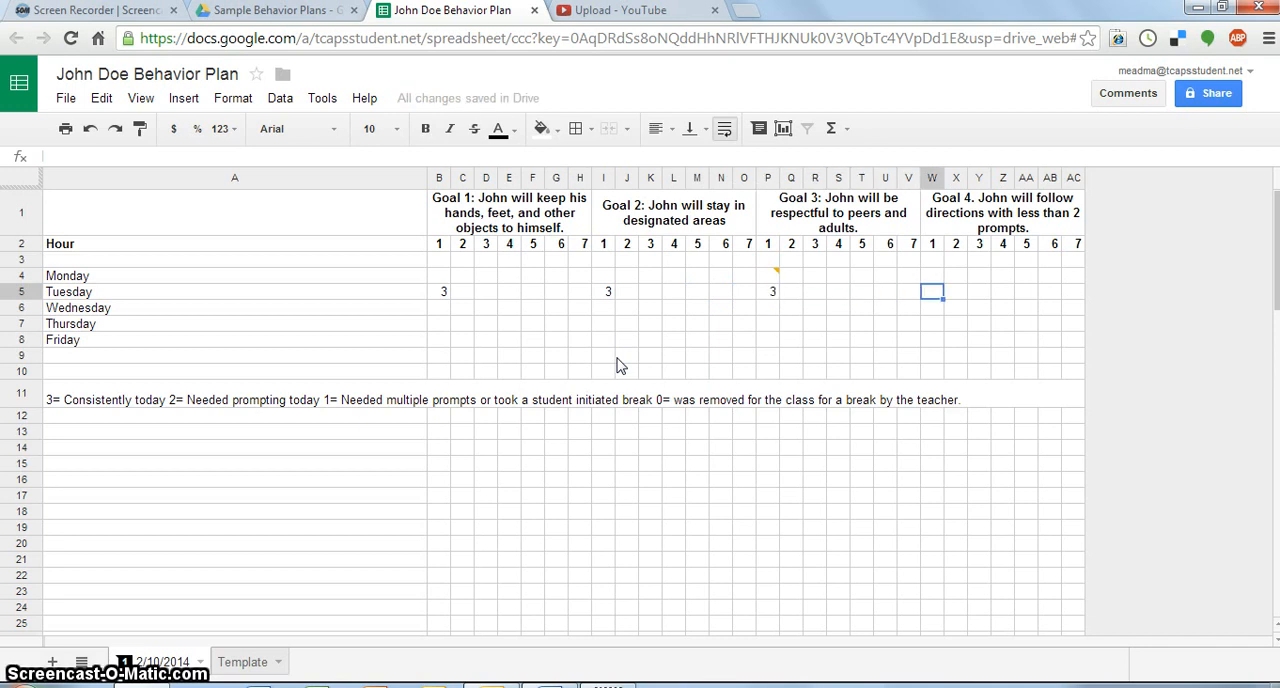
text(3)
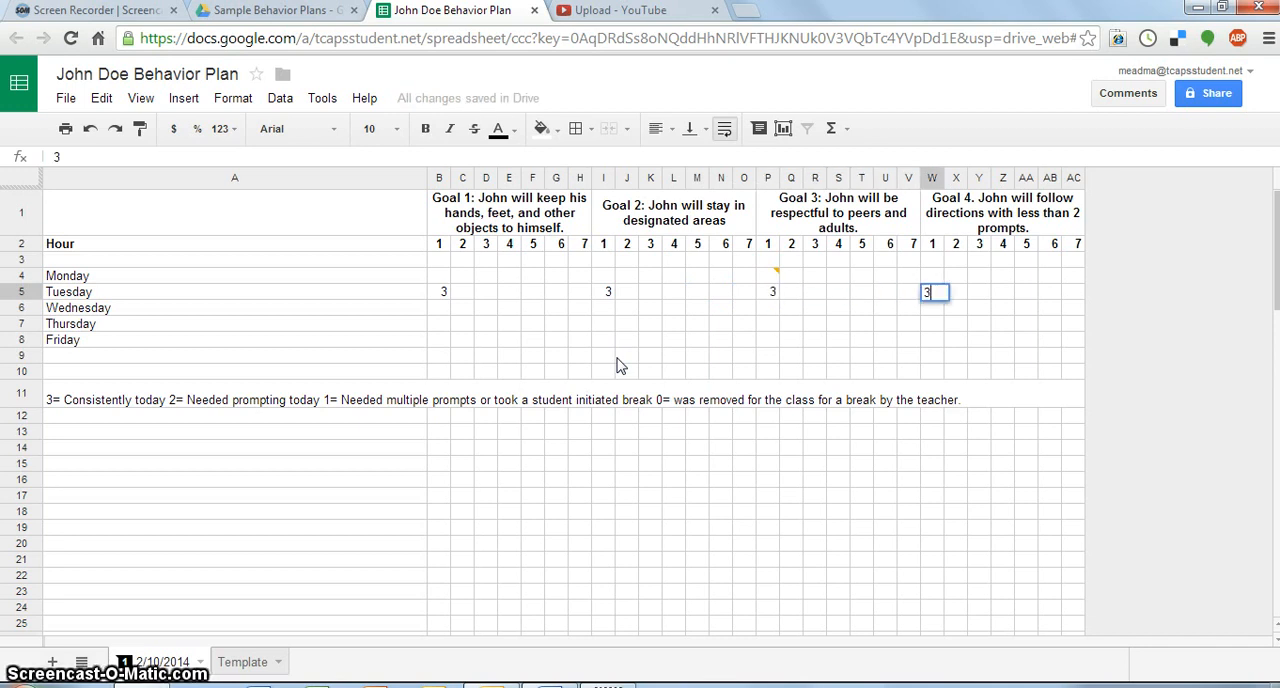
- Enter a Tuesday score of 3 for 2nd hour under each of the four goals
key(Left)
key(Left)
key(Left)
key(Left)
key(Left)
key(Left)
key(Left)
key(Left)
key(Left)
key(Left)
key(Left)
key(Left)
key(Left)
key(Left)
key(Left)
key(Left)
key(Left)
key(Left)
key(Left)
key(Left)
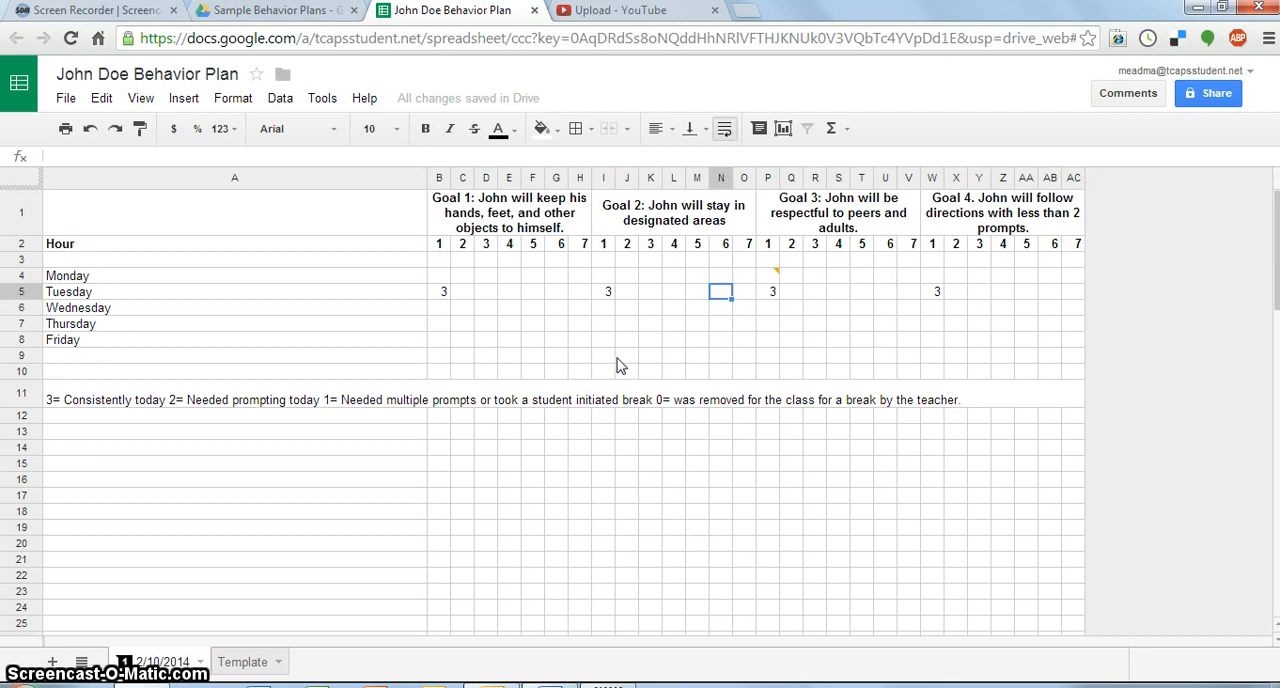
key(Right)
key(Right)
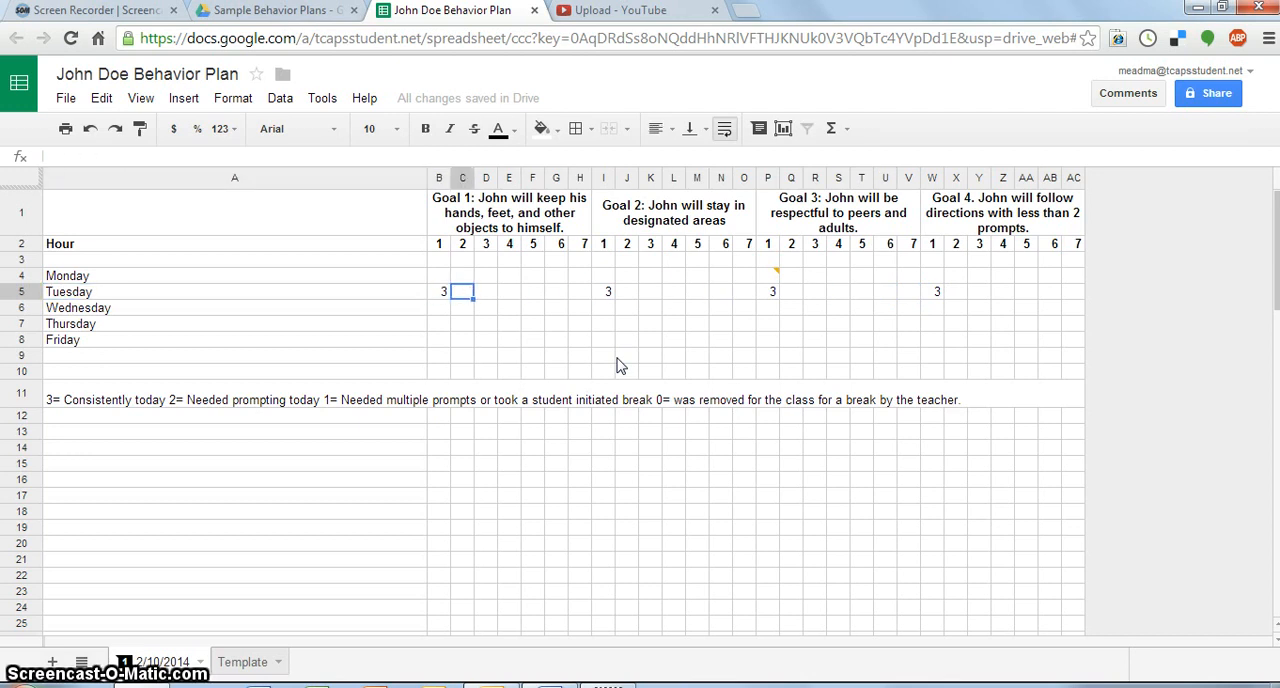
key(Right)
key(Right)
key(Right)
key(Right)
key(Right)
key(Right)
key(Right)
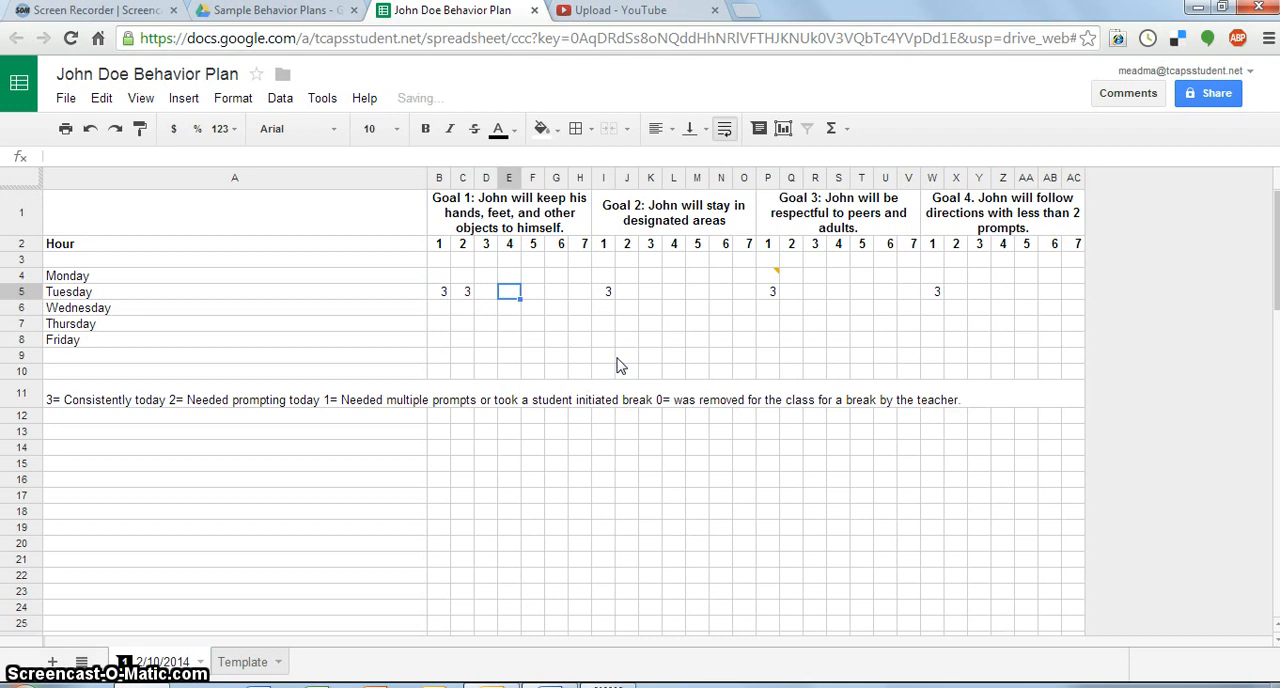
text(3)
key(Right)
key(Right)
key(Right)
key(Right)
key(Right)
key(Right)
key(Right)
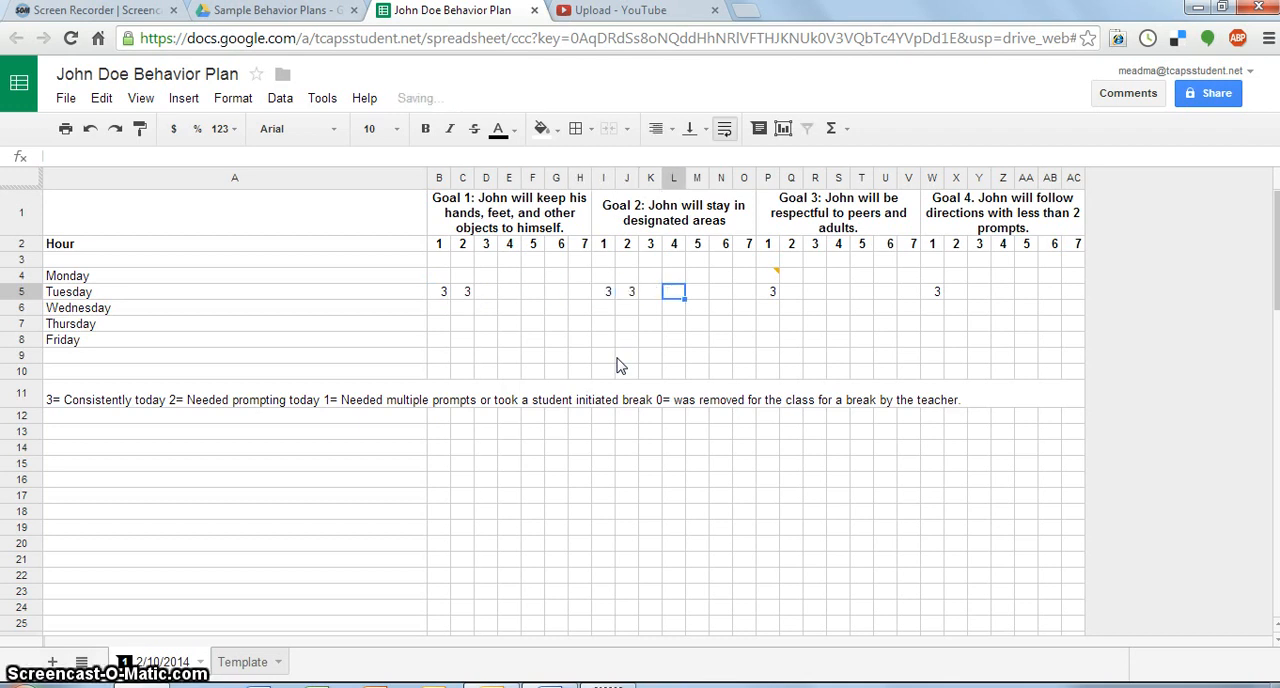
key(Right)
key(Right)
key(Right)
key(Right)
key(Right)
key(Right)
key(Right)
key(Right)
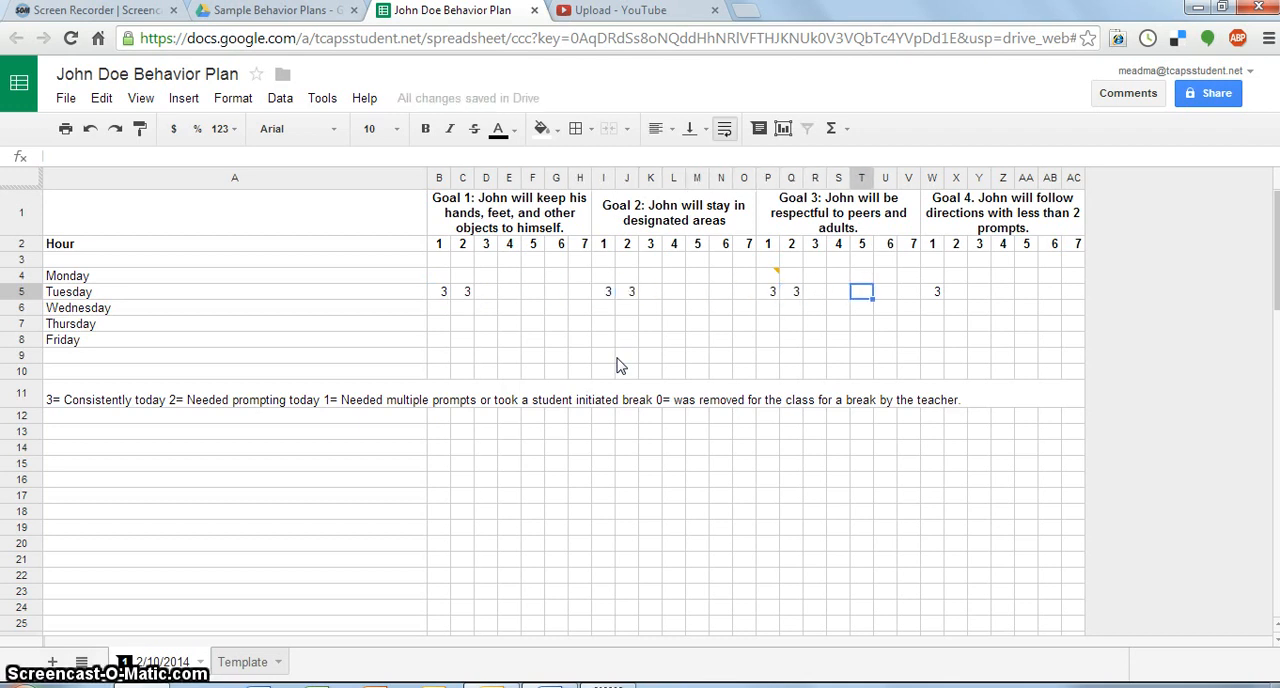
key(Left)
text(3)
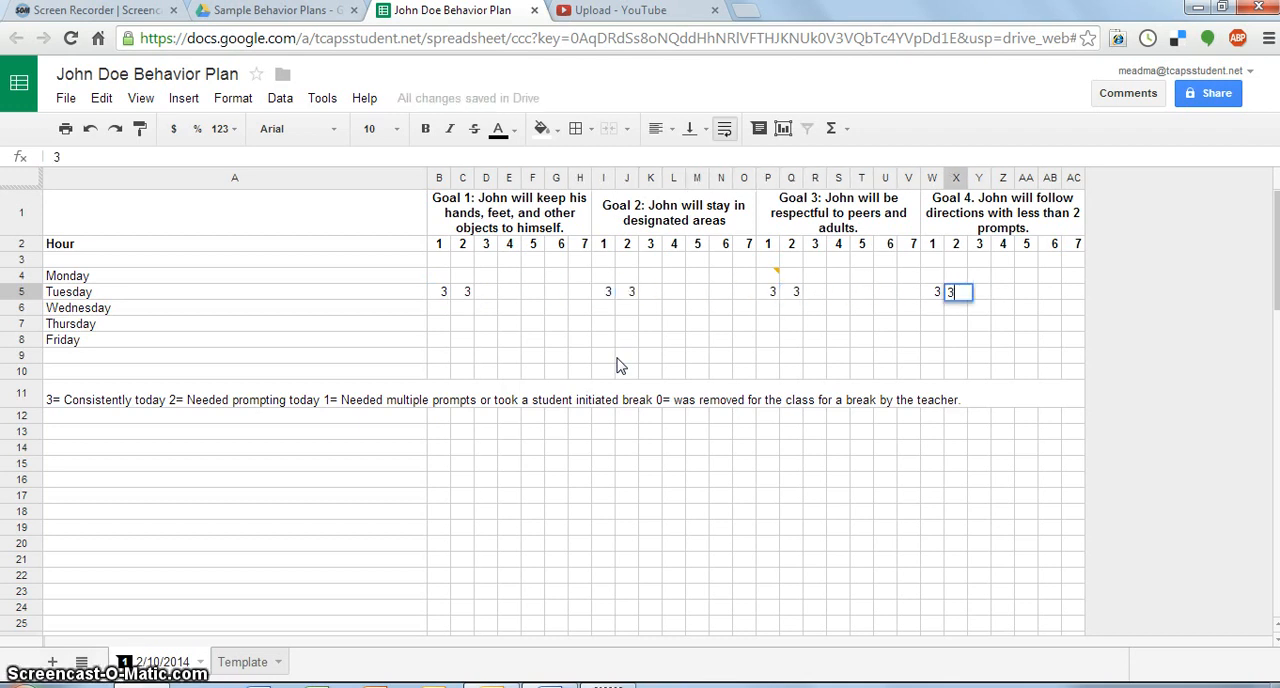
- Enter Tuesday's 3rd hour scores of 2 under Goal 1 and 1 under Goal 2
key(Left)
key(Left)
key(Left)
key(Left)
key(Left)
key(Left)
key(Left)
key(Left)
key(Left)
key(Left)
key(Left)
key(Left)
key(Left)
key(Left)
key(Left)
key(Left)
key(Left)
key(Left)
key(Left)
key(Left)
key(Left)
key(Left)
key(Left)
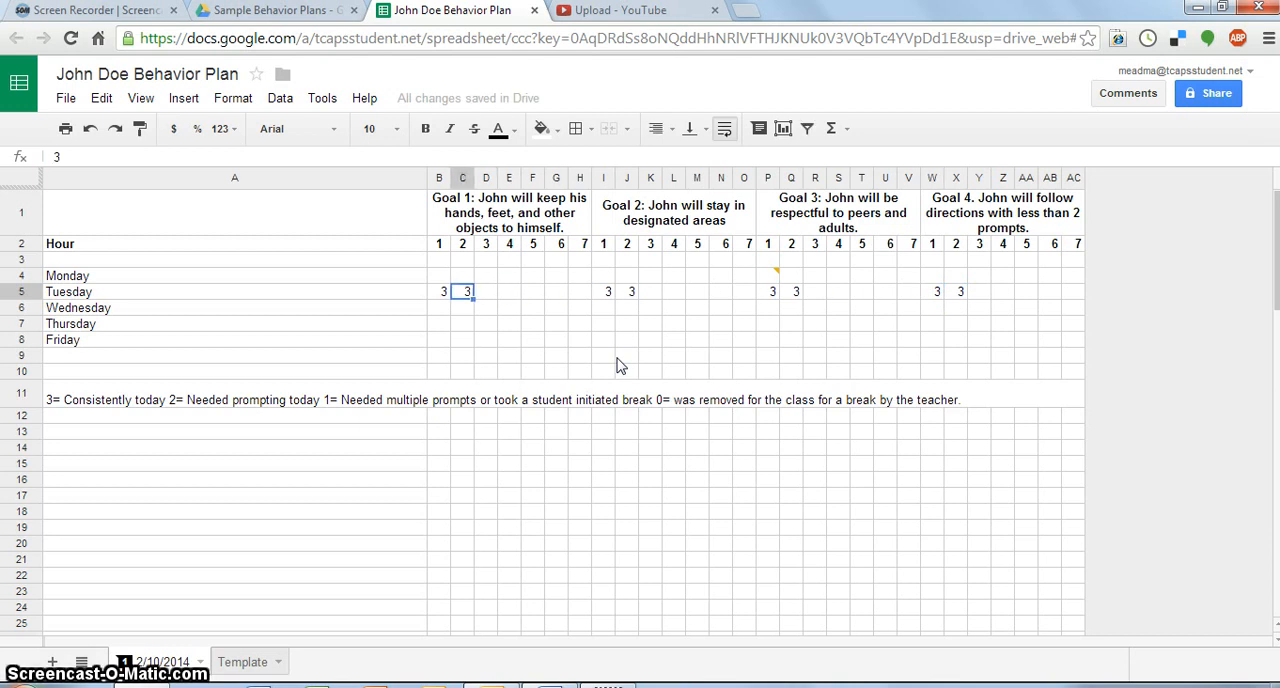
key(Right)
key(Right)
key(Right)
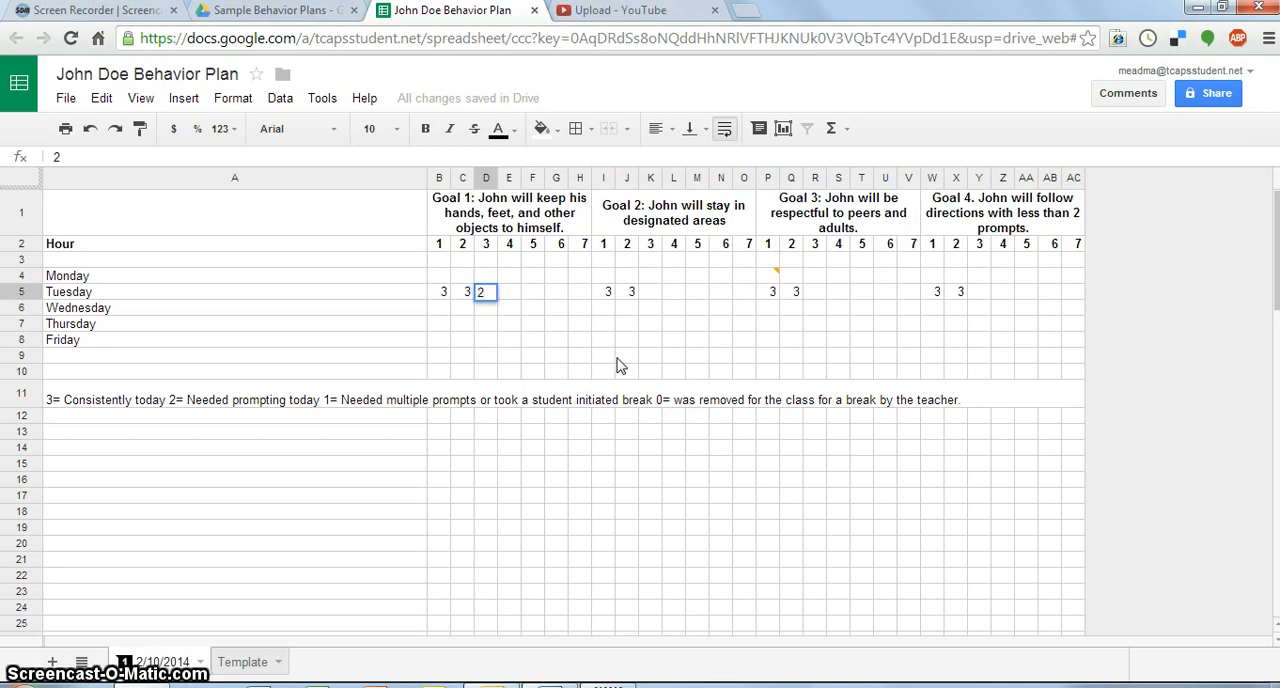
text(2)
key(Right)
key(Right)
key(Right)
key(Right)
key(Right)
key(Right)
key(Right)
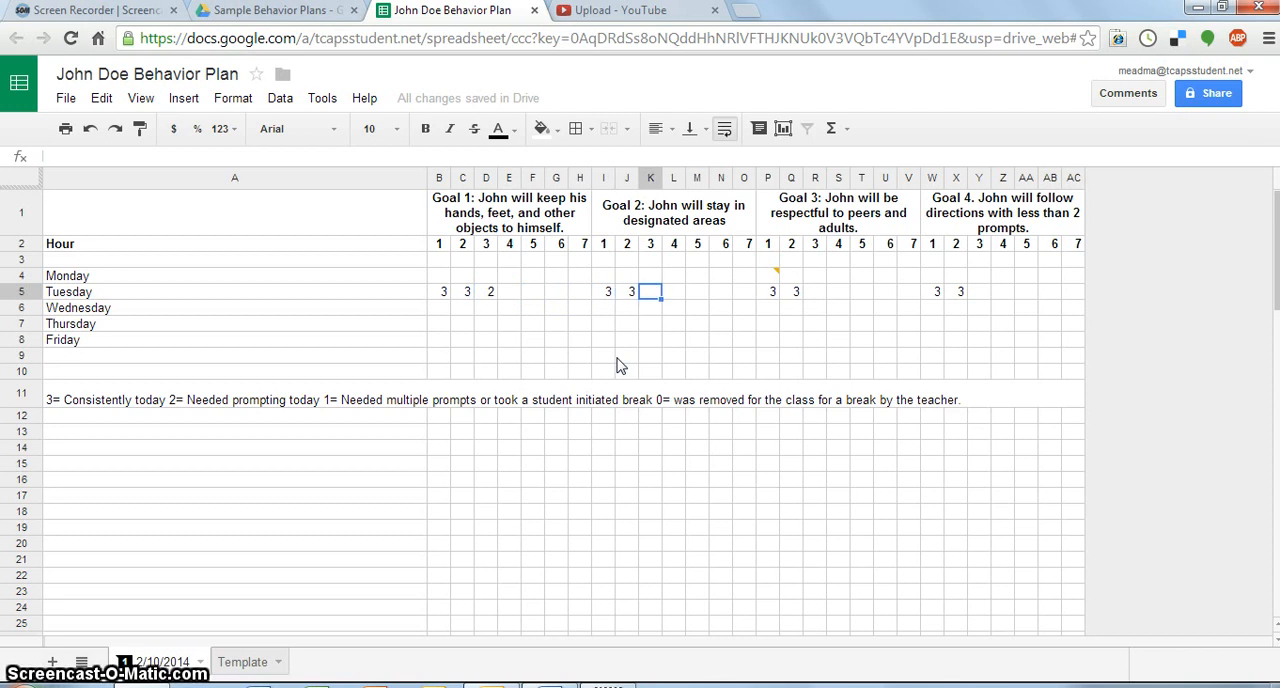
text(1)
- Enter Tuesday's 3rd hour scores of 3 under Goal 3 and 2 under Goal 4
key(Right)
key(Right)
key(Right)
key(Right)
key(Right)
key(Right)
key(Right)
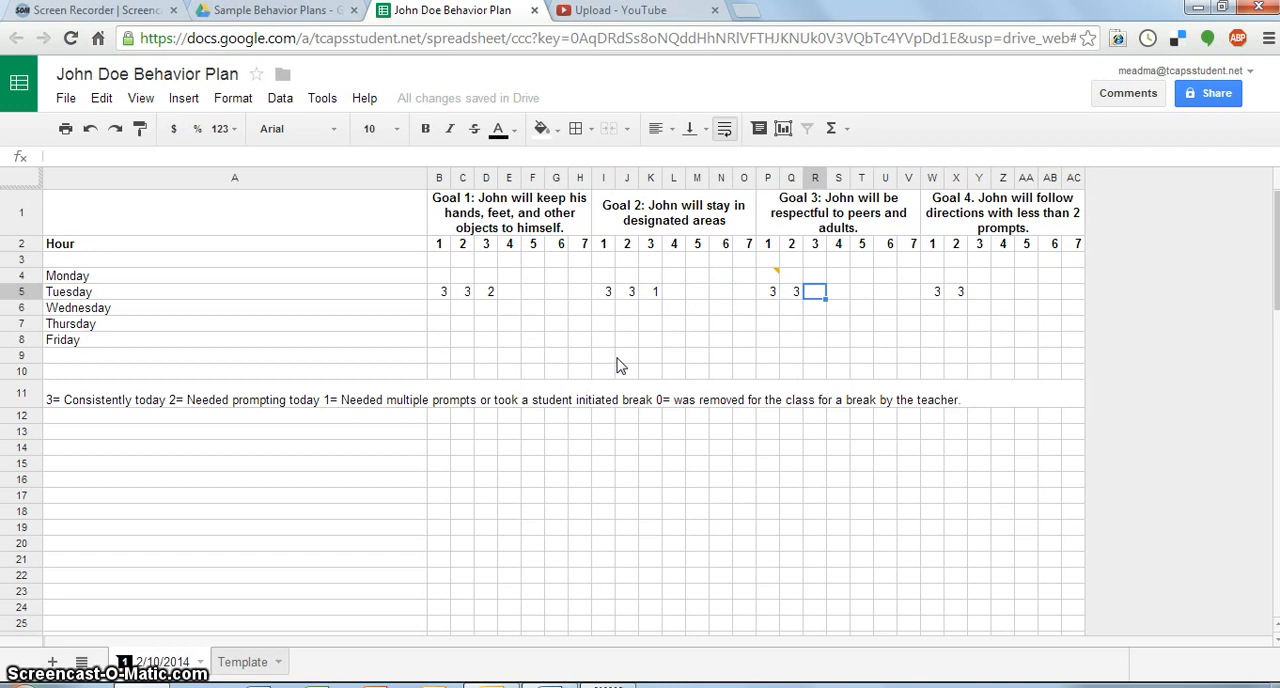
text(3)
key(Right)
key(Right)
key(Right)
key(Right)
key(Right)
key(Right)
key(Right)
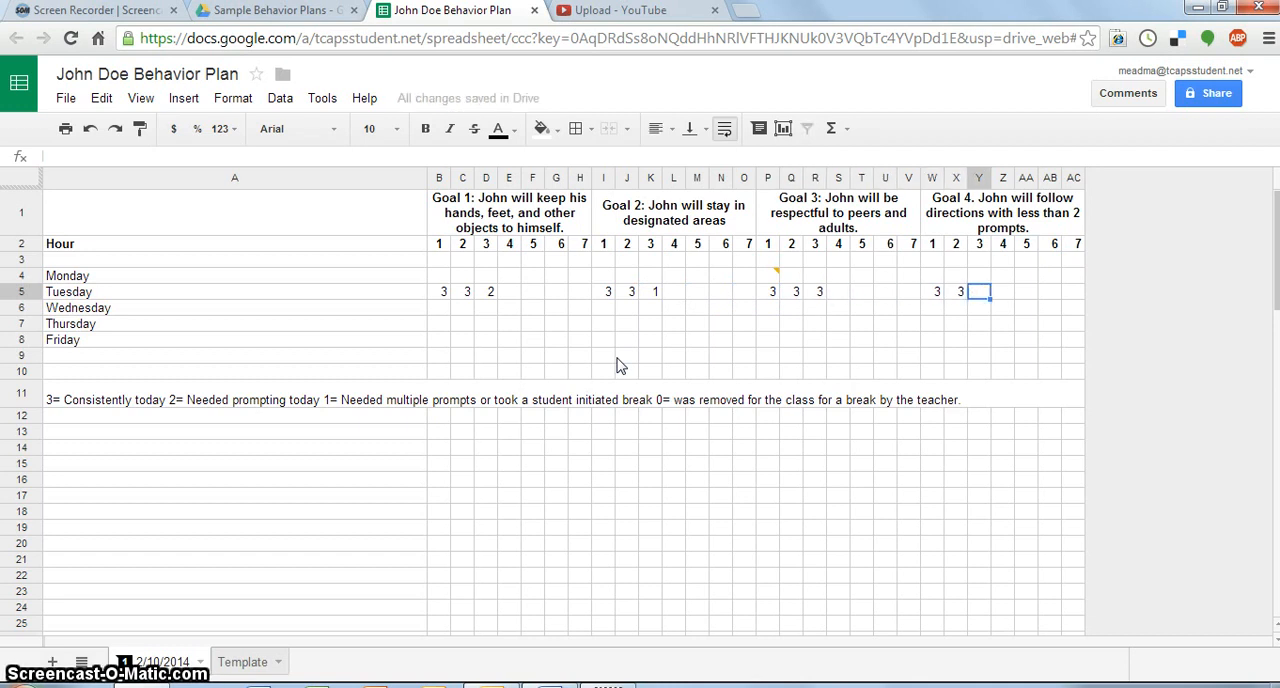
text(2)
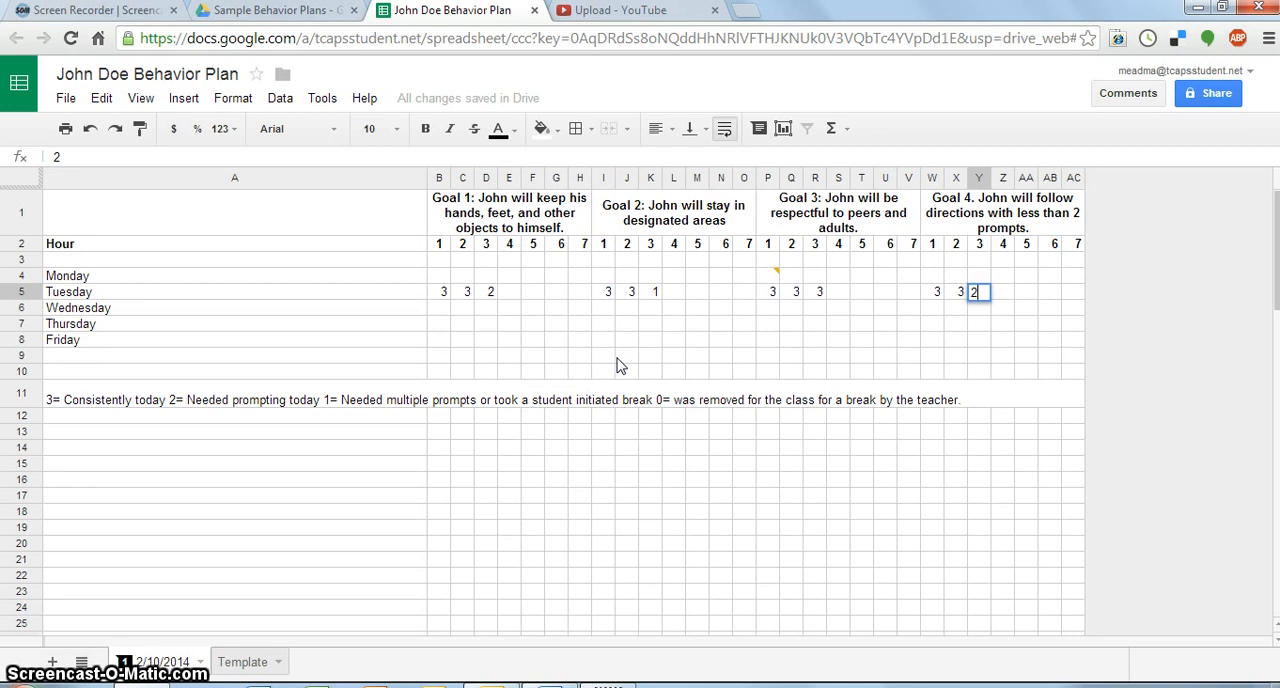
- Add a comment to Tuesday's 3rd hour score under Goal 1 saying the student was hitting his friends
key(Right)
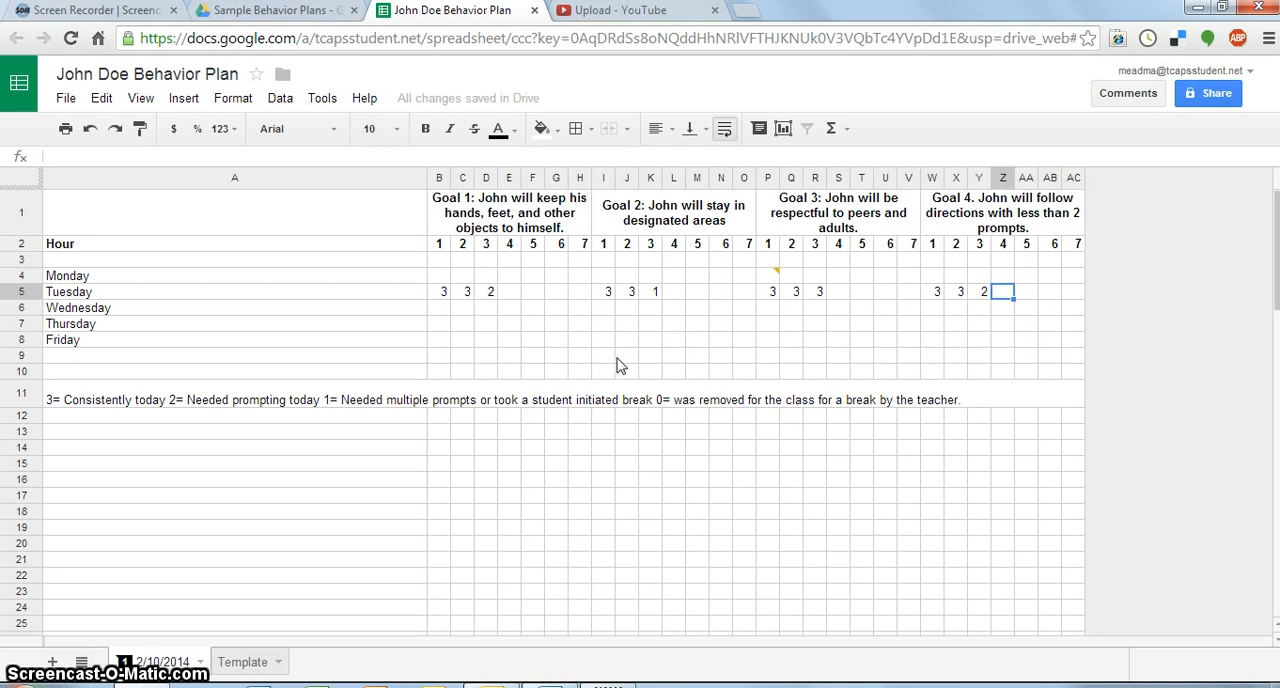
right_click(492, 298)
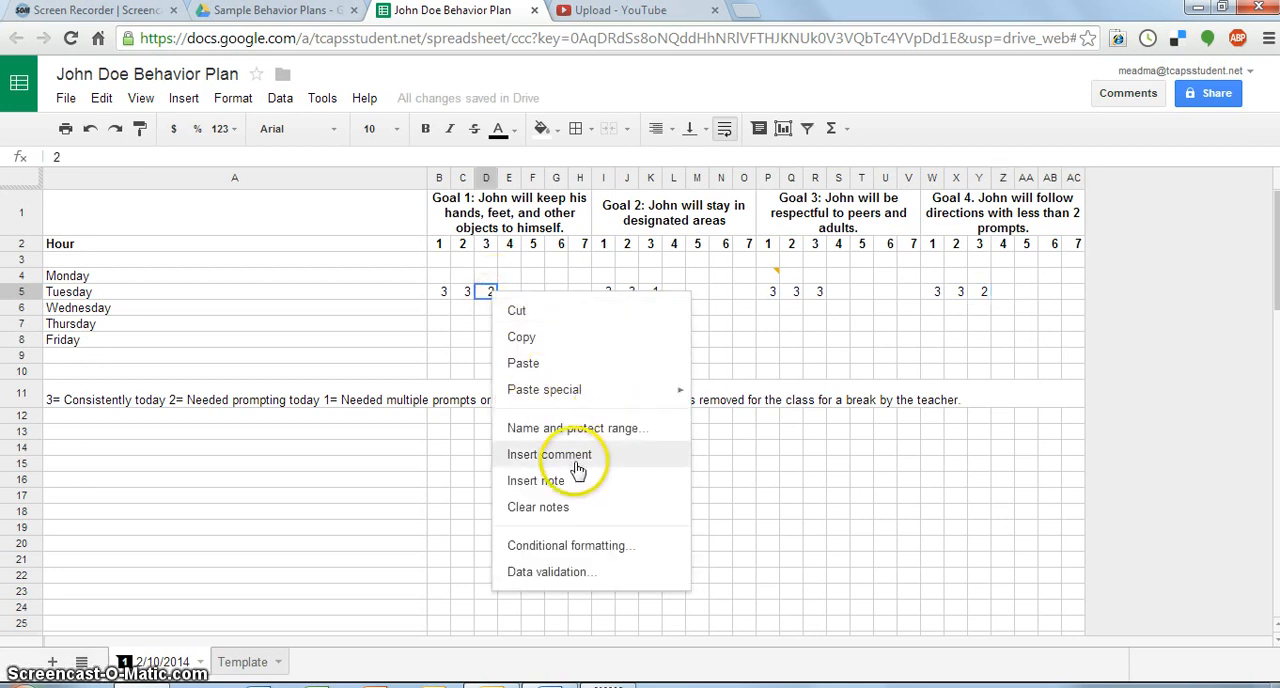
click(577, 465)
text(John was hitting)
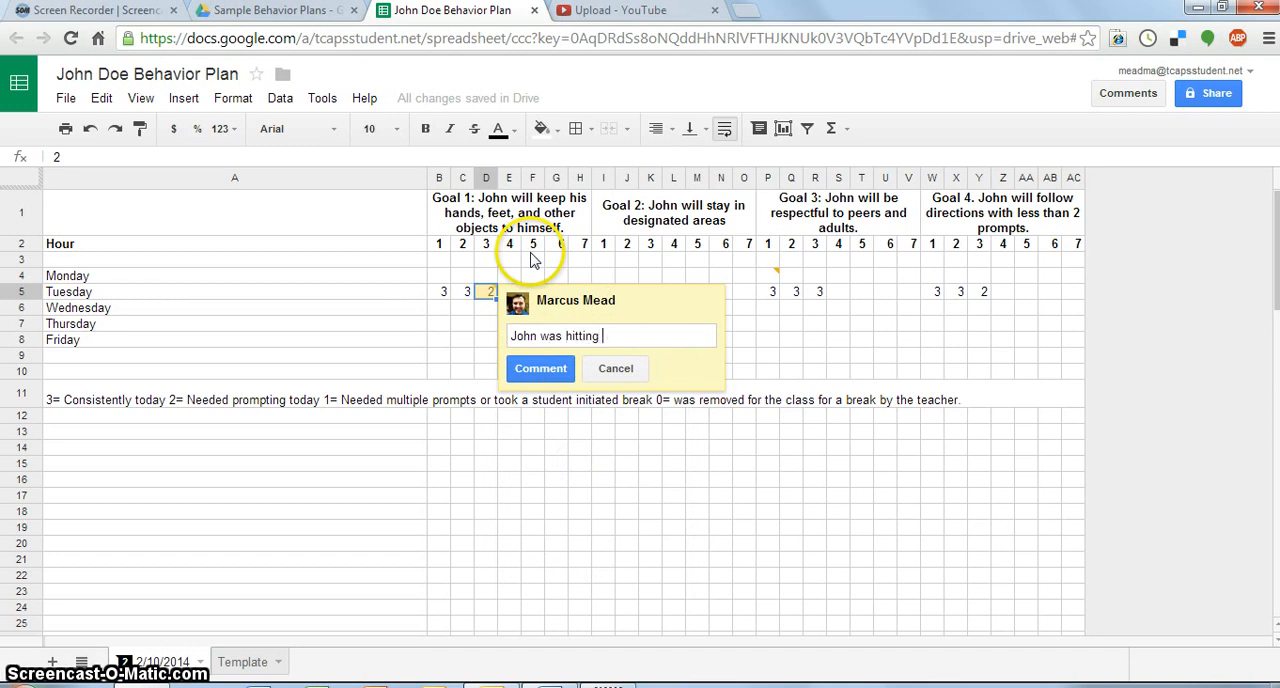
text( his friends)
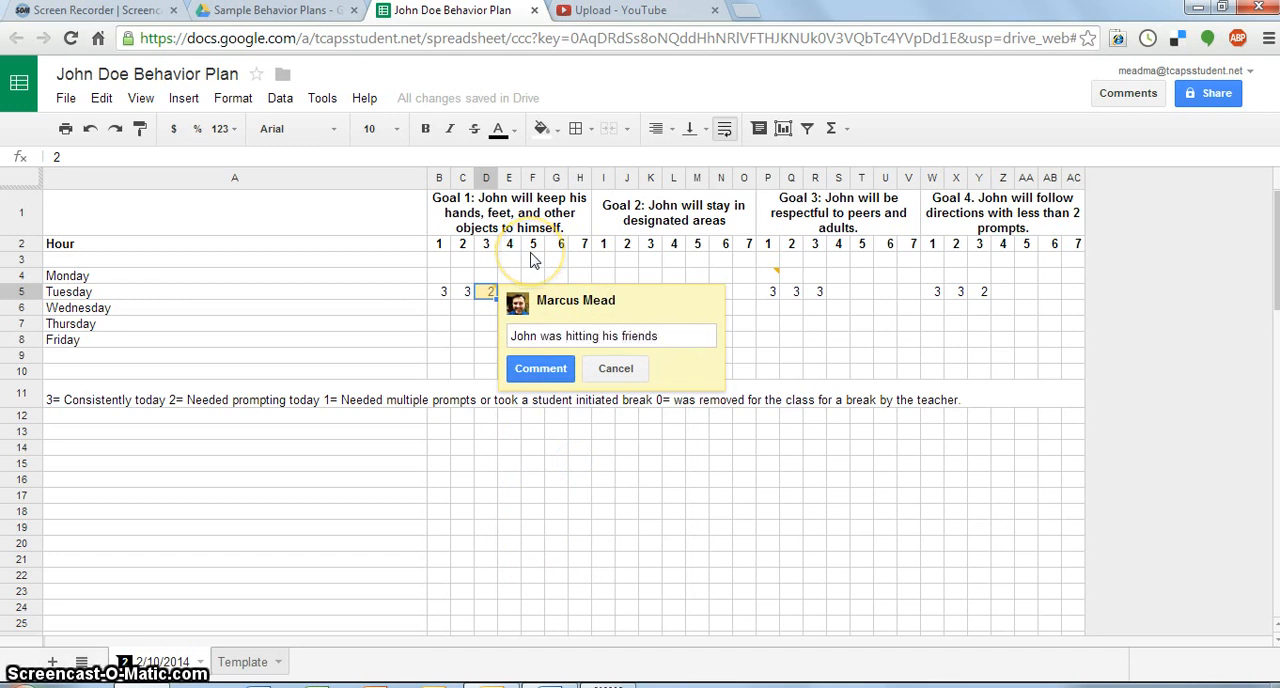
text(.)
key(Return)
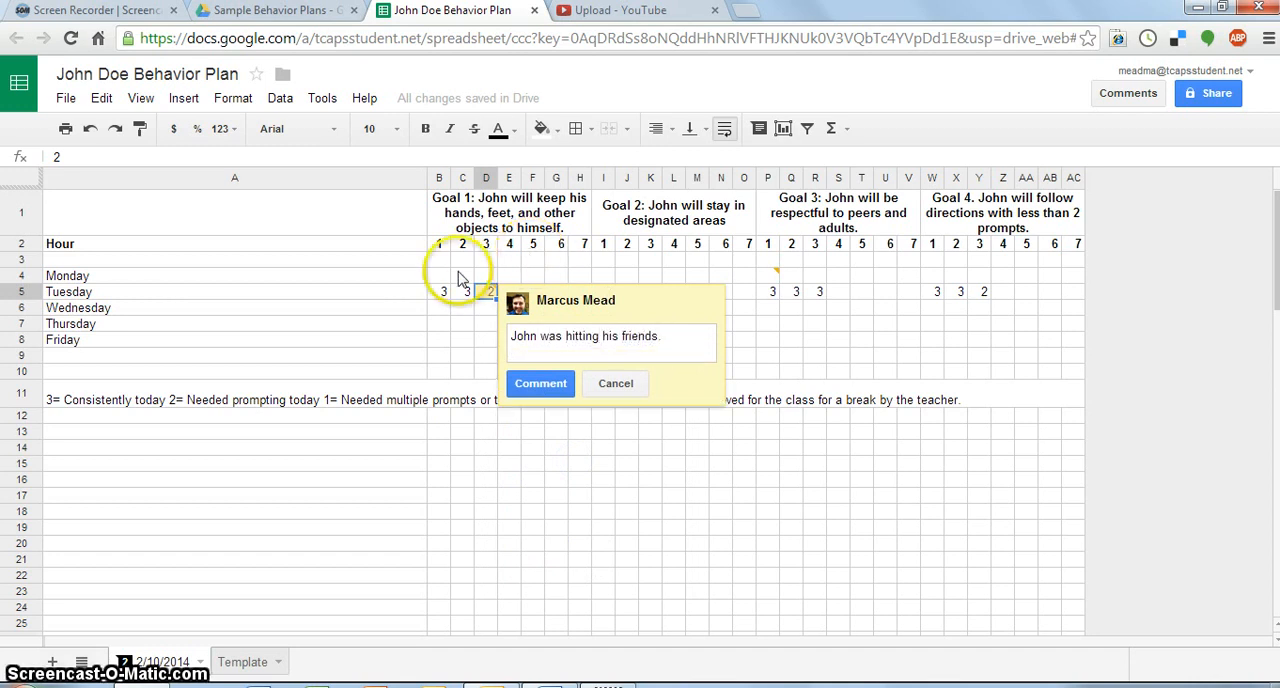
click(548, 389)
click(786, 340)
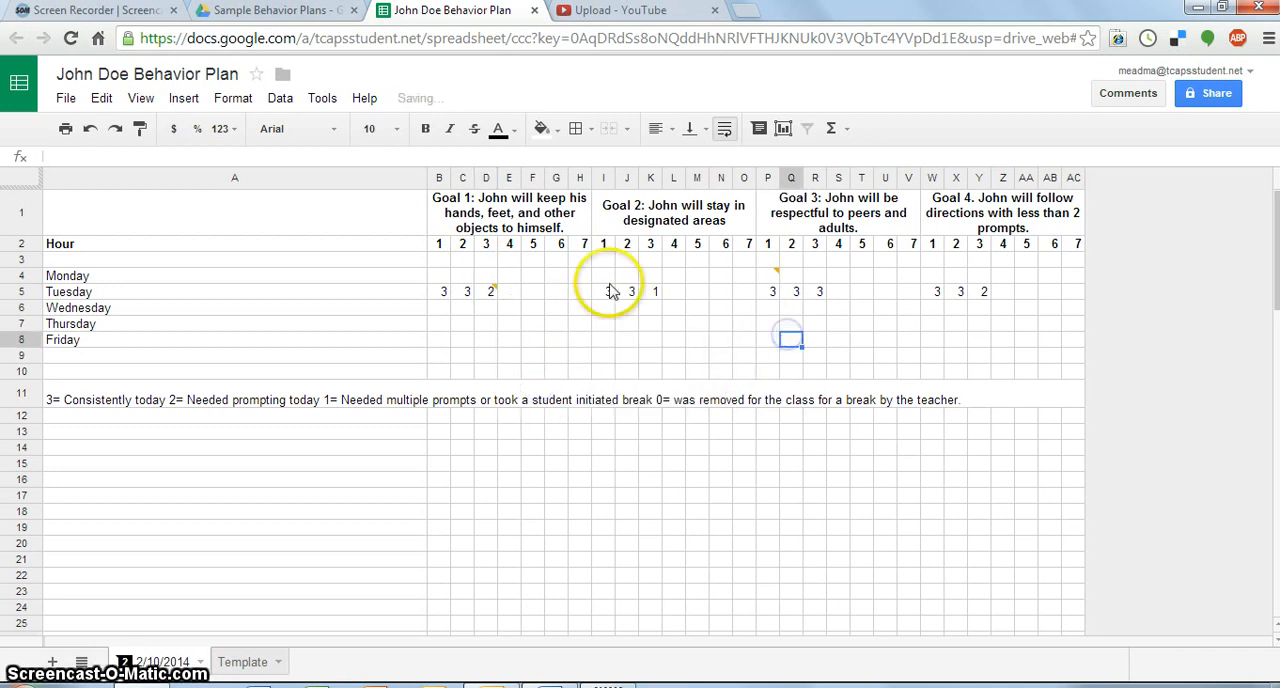
click(652, 291)
right_click(653, 292)
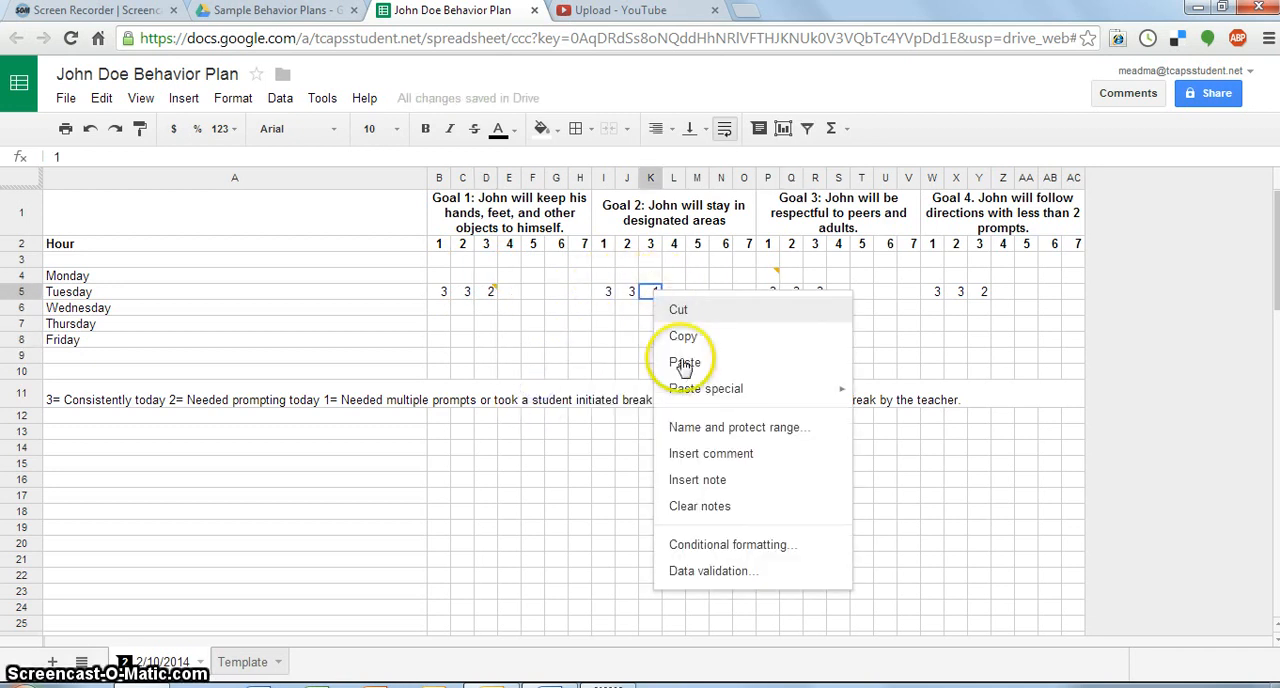
click(697, 455)
click(731, 390)
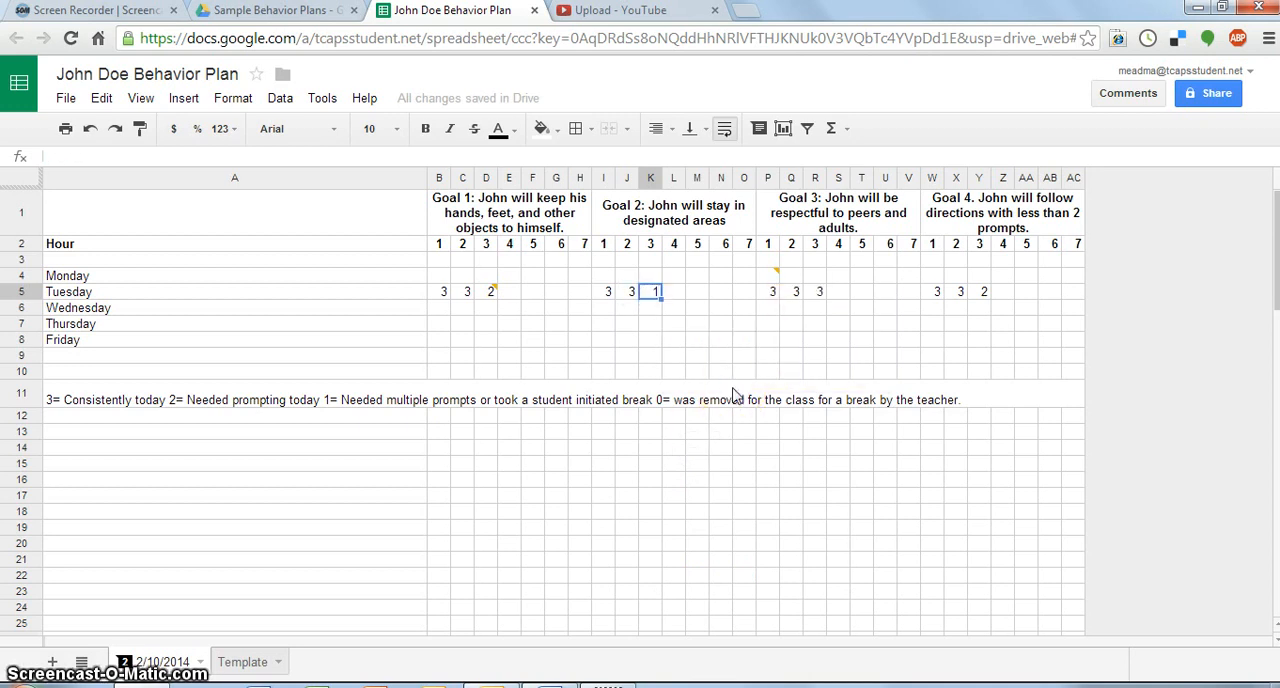
- Comment on Tuesday's 3rd hour score under Goal 2 that the student constantly moved out of his seat throughout the hour
click(649, 294)
right_click(649, 295)
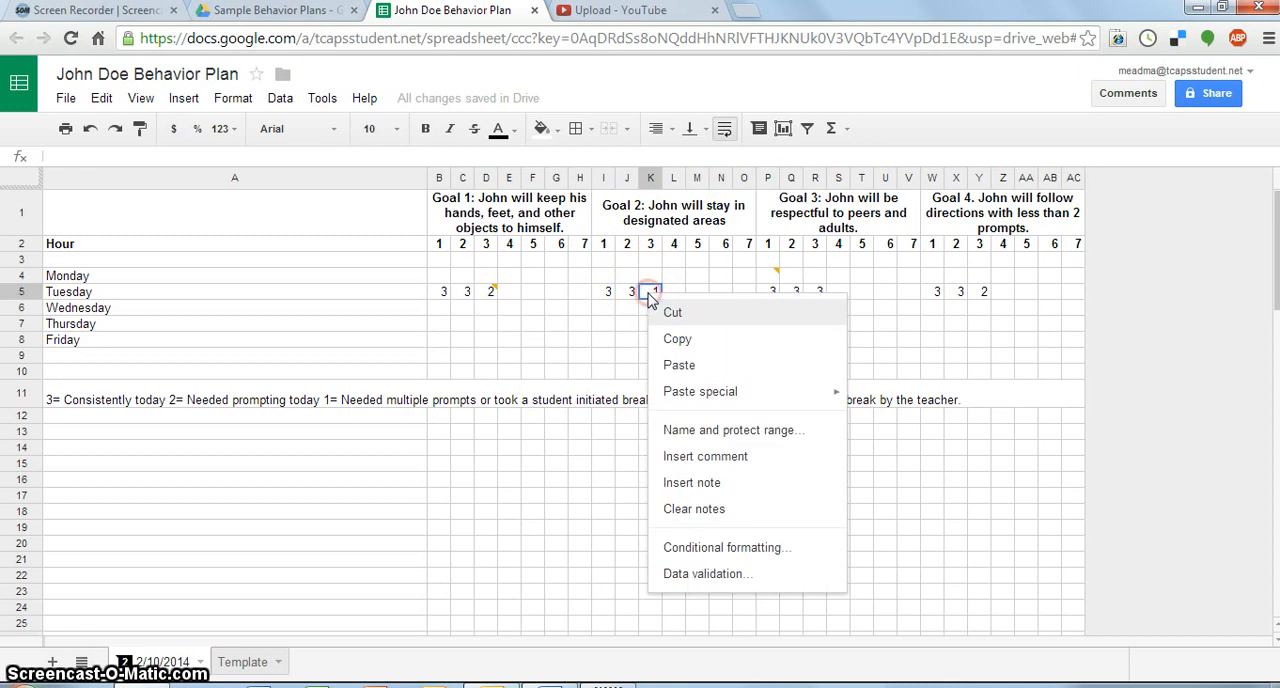
click(717, 455)
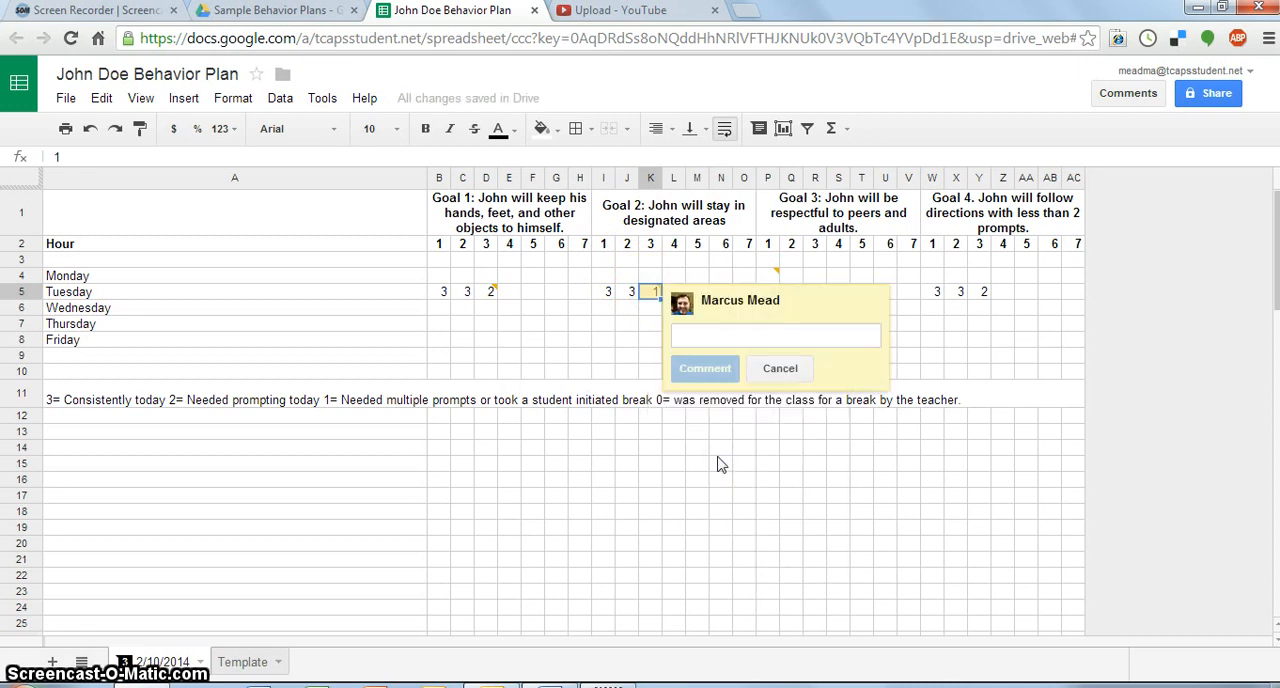
text(John constantly moved)
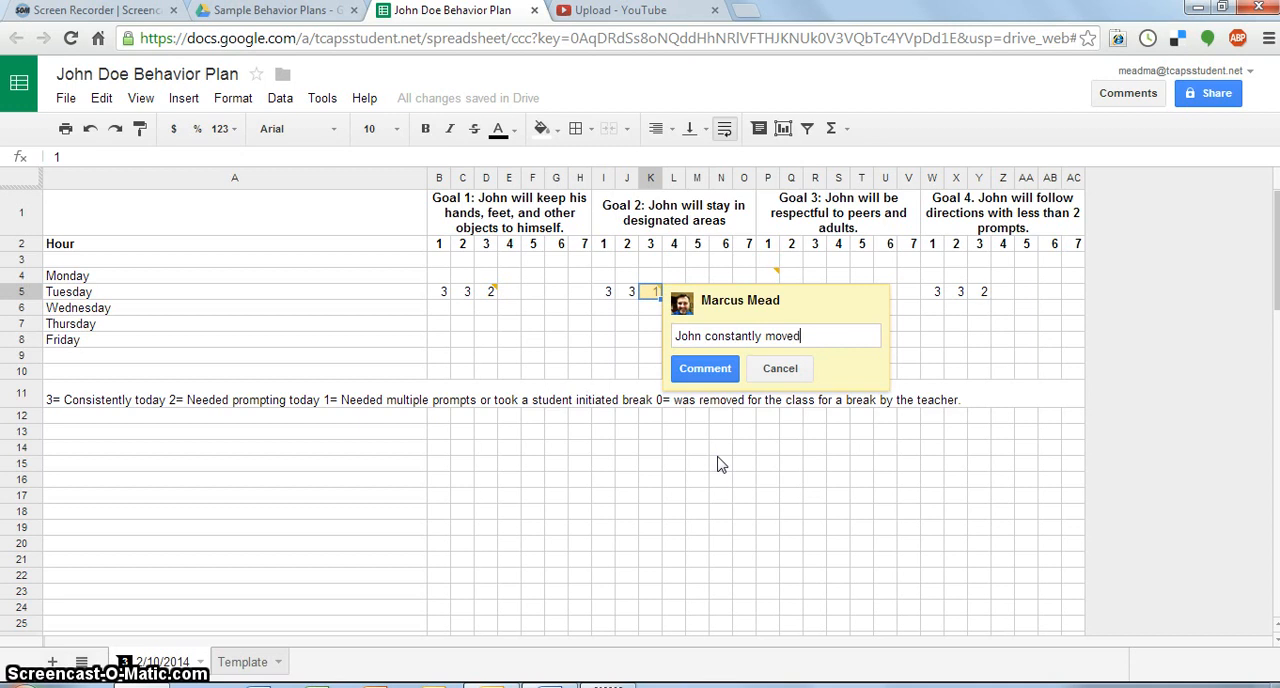
text( out of his seat throughout the hour)
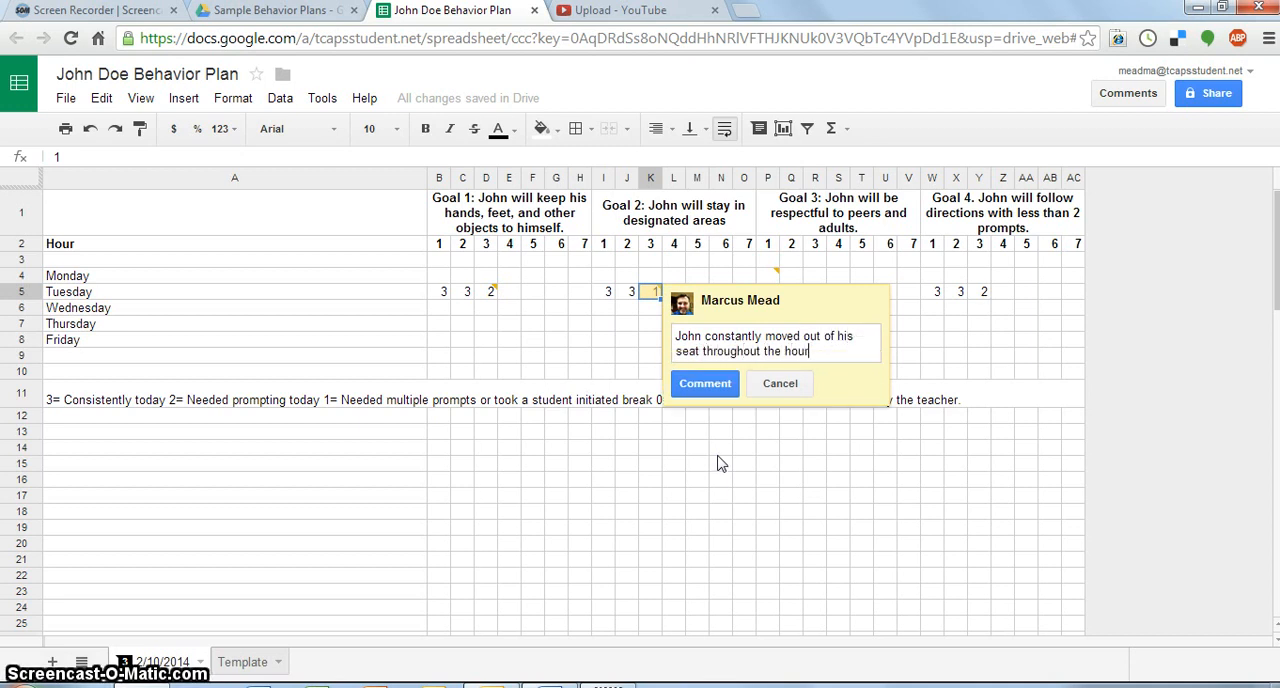
text(.)
click(718, 400)
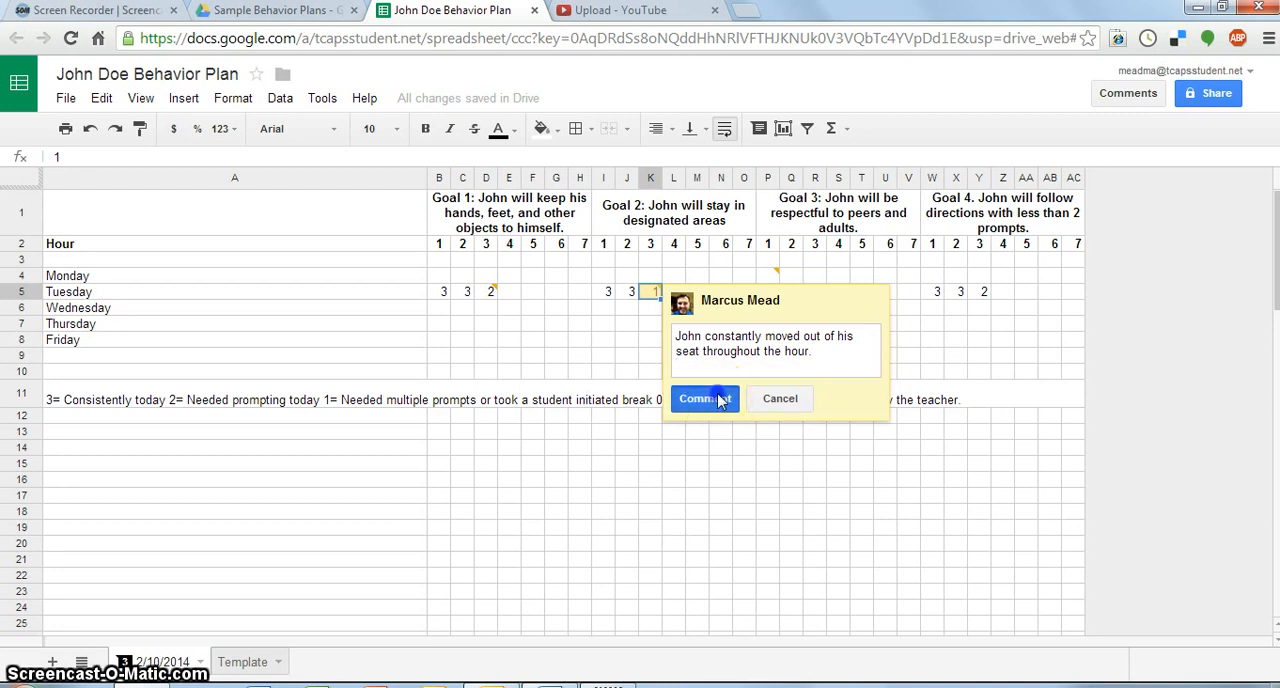
click(1085, 354)
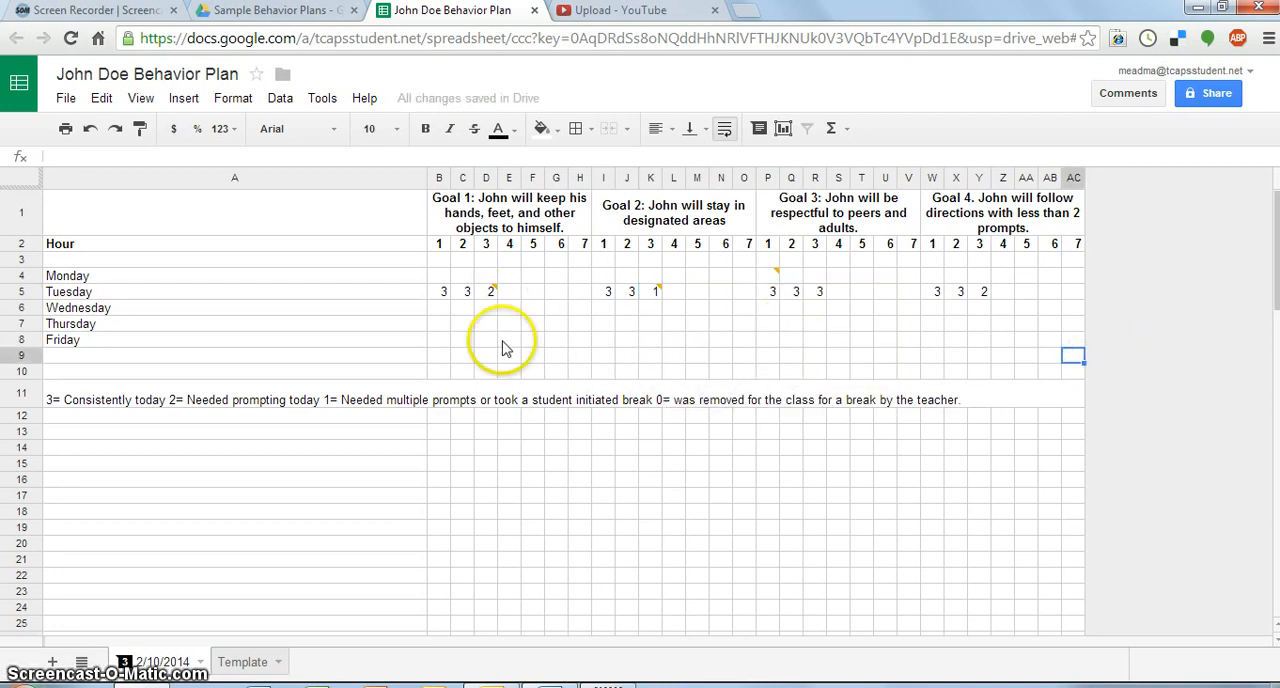
click(389, 326)
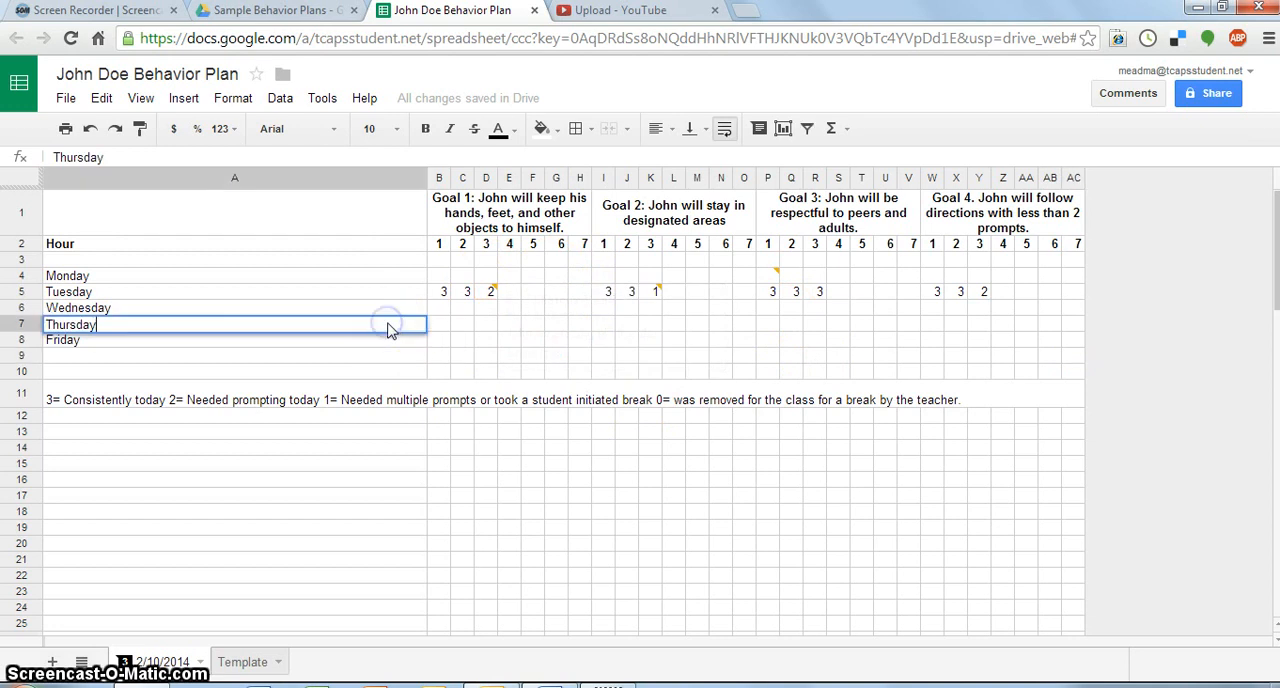
click(394, 358)
click(488, 371)
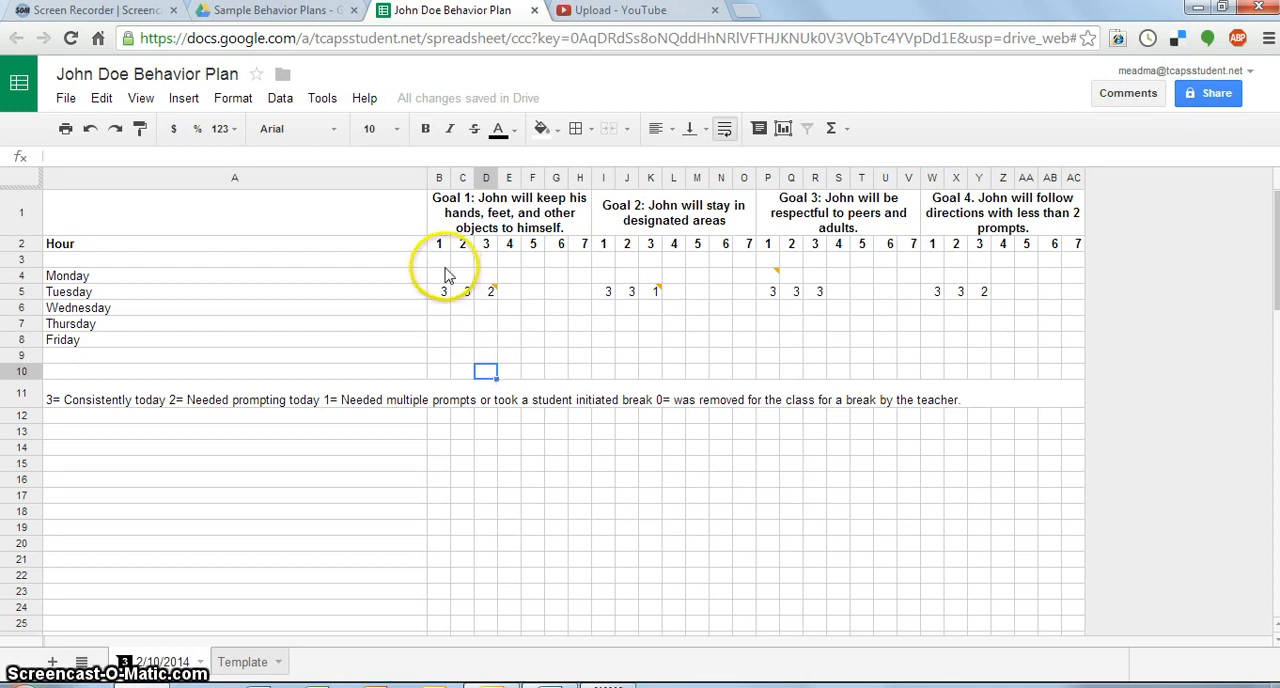
- Highlight the Monday-to-Friday score cells under Goal 1, separately for hours 1, 2 and 3 and across all seven hours
drag(438, 276, 440, 345)
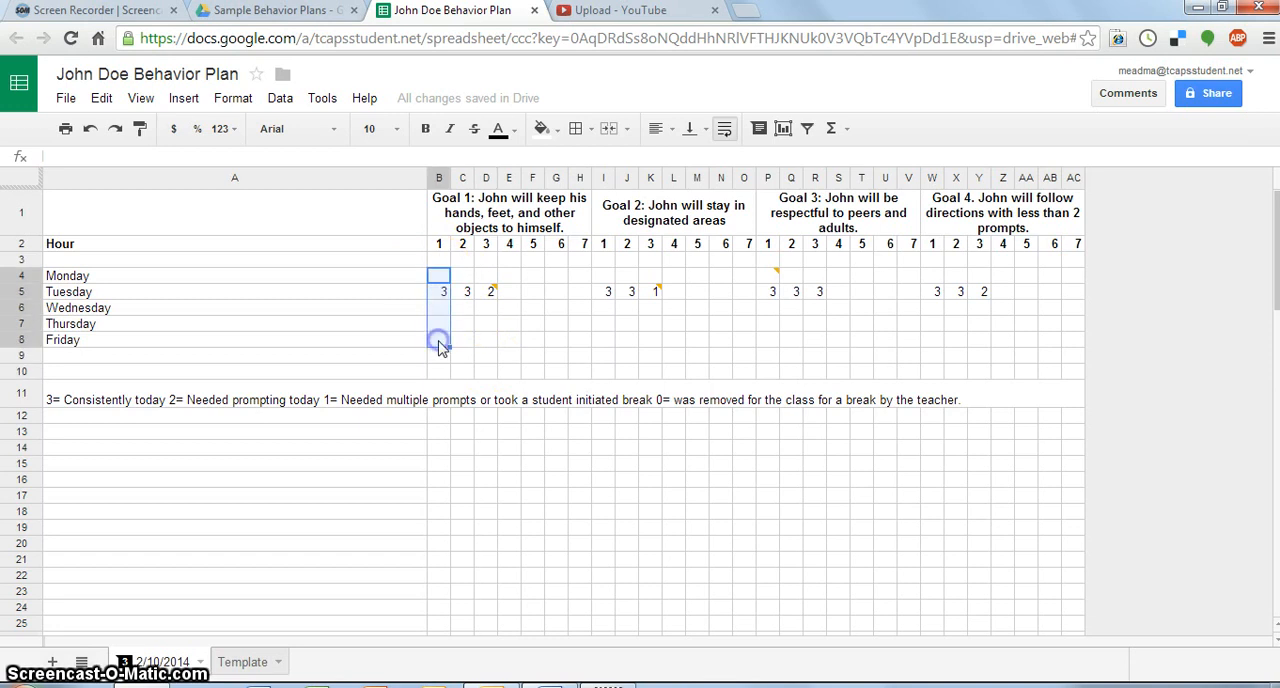
click(463, 279)
drag(465, 290, 466, 340)
drag(490, 278, 490, 343)
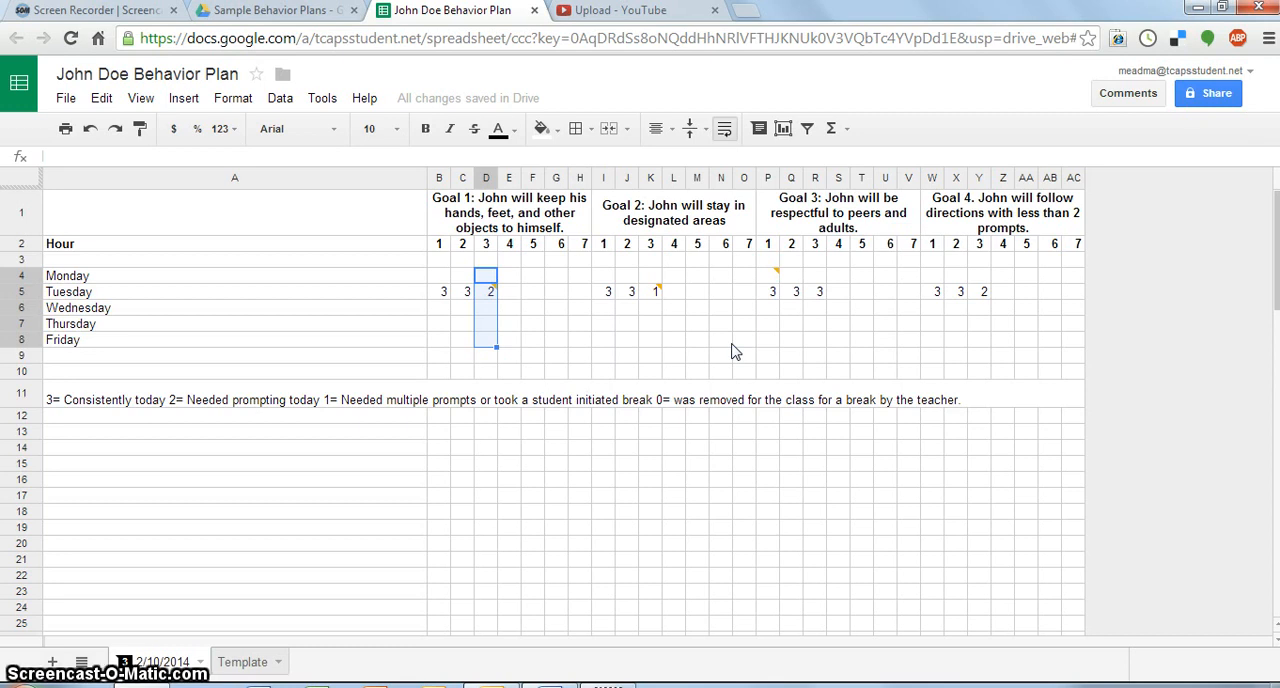
click(601, 337)
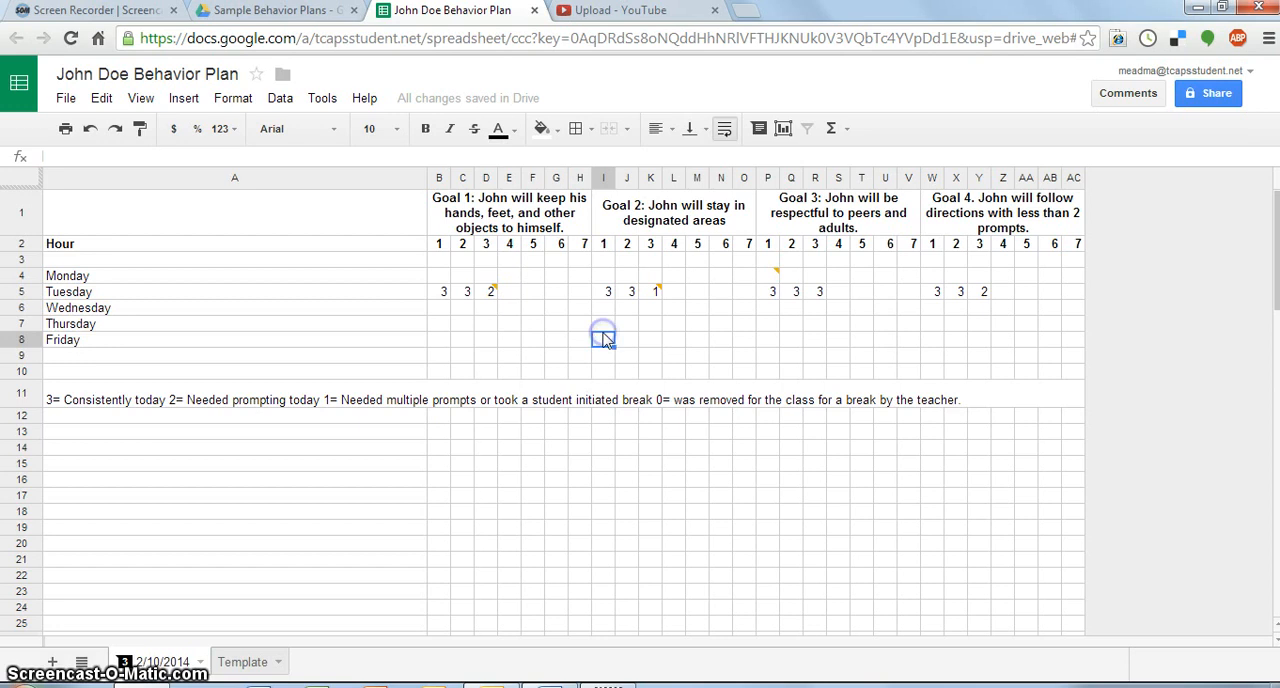
click(444, 278)
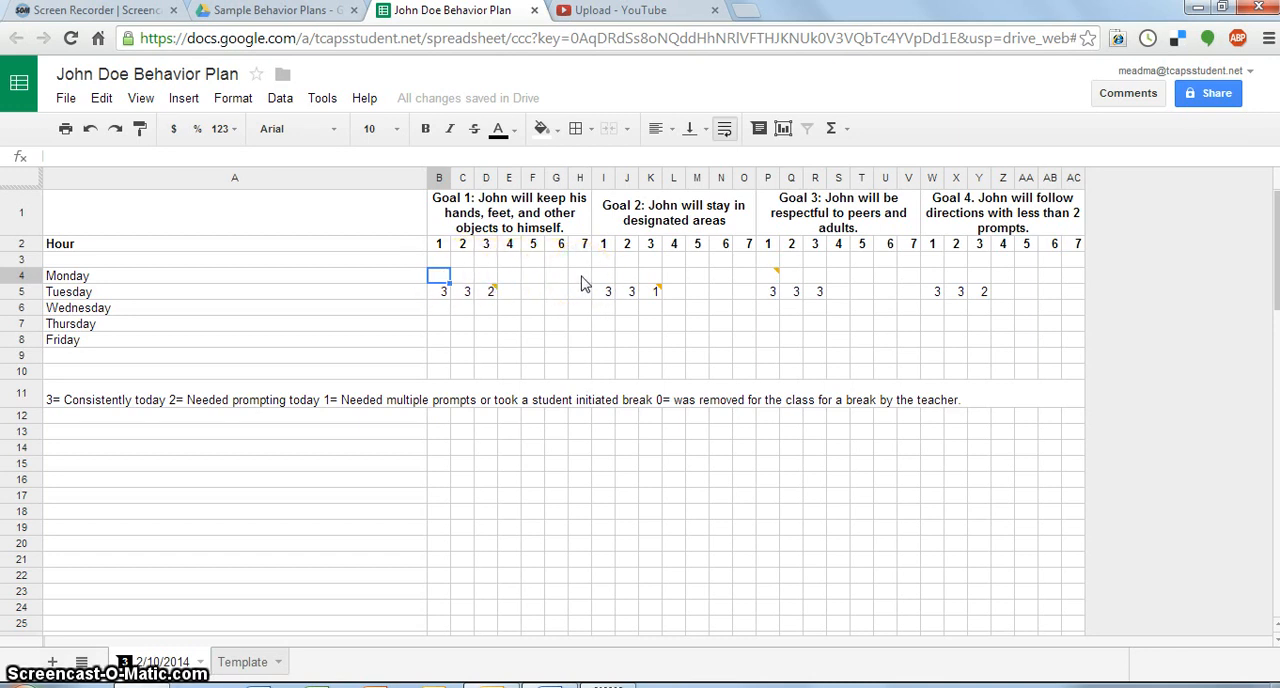
drag(585, 283, 433, 343)
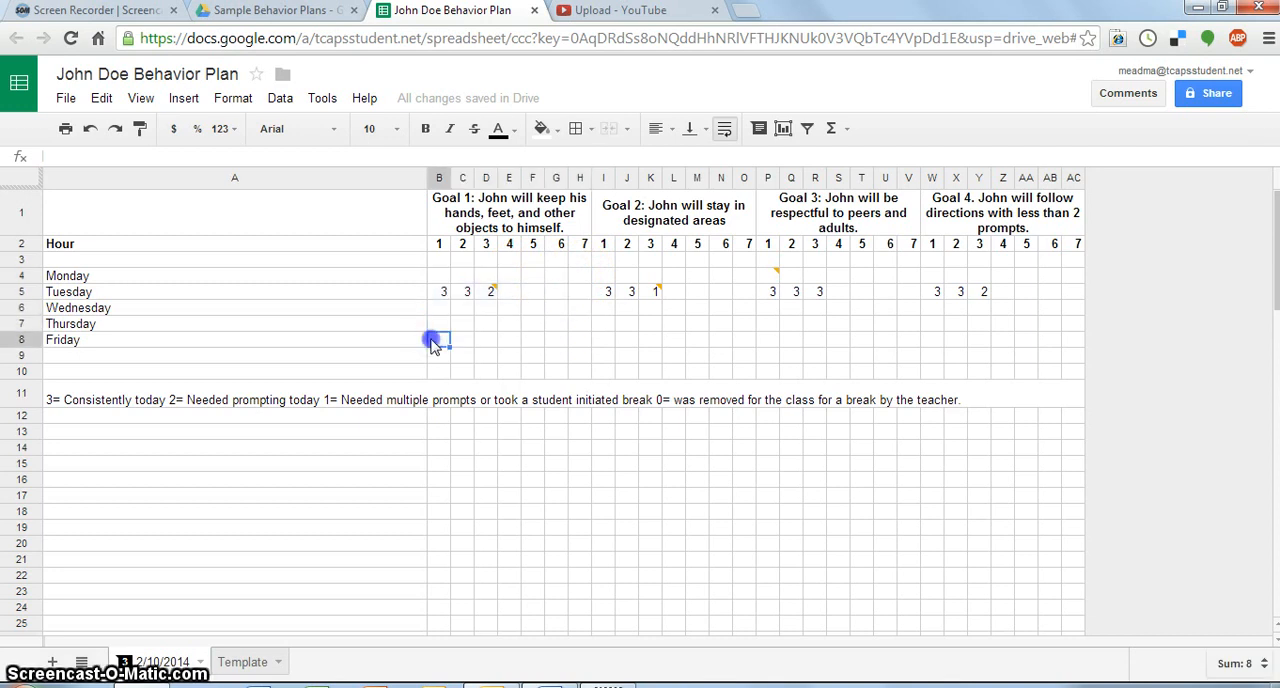